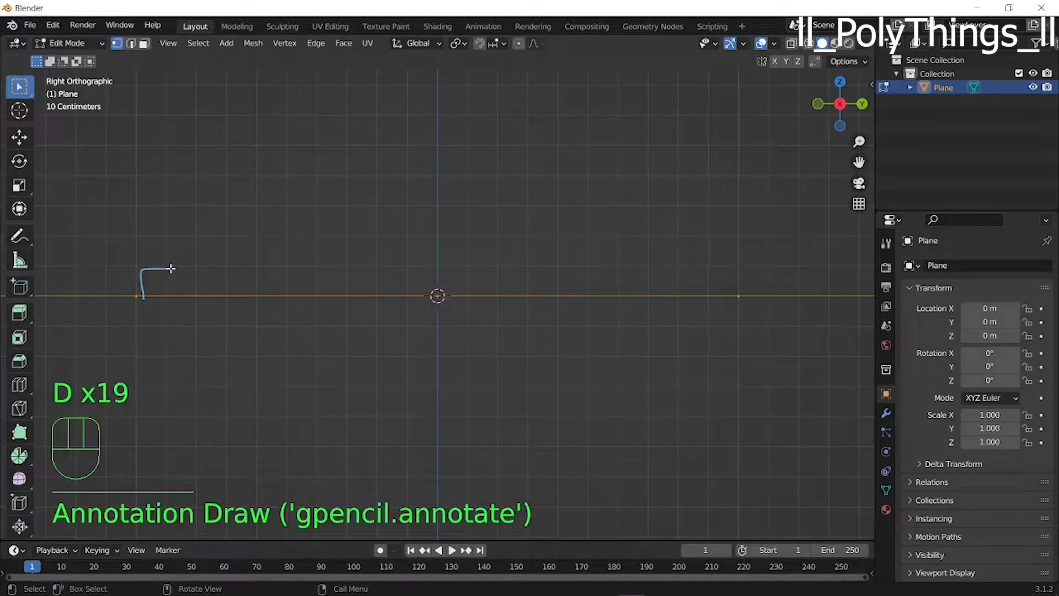
# Erase the annotation sketch and extrude the plane upward along Z by about 0.09 m
pyautogui.moveTo(173, 268)
pyautogui.mouseDown(button='right')
pyautogui.moveTo(143, 279)
pyautogui.moveTo(144, 303)
pyautogui.mouseUp(button='right')
pyautogui.press('e')
pyautogui.press('z')
pyautogui.press('z')
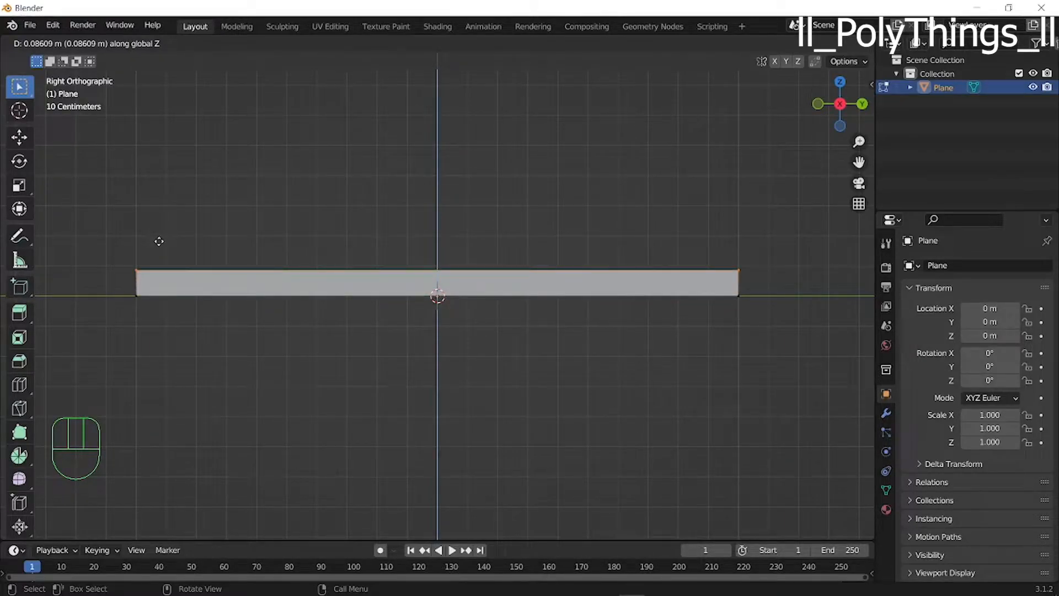
pyautogui.press('ctrl')
pyautogui.click(159, 241)
# Bevel the slab's four vertical corner edges with multiple segments to give it widely rounded corners
pyautogui.moveTo(158, 241); pyautogui.dragTo(232, 243, button='middle')
pyautogui.press('2')
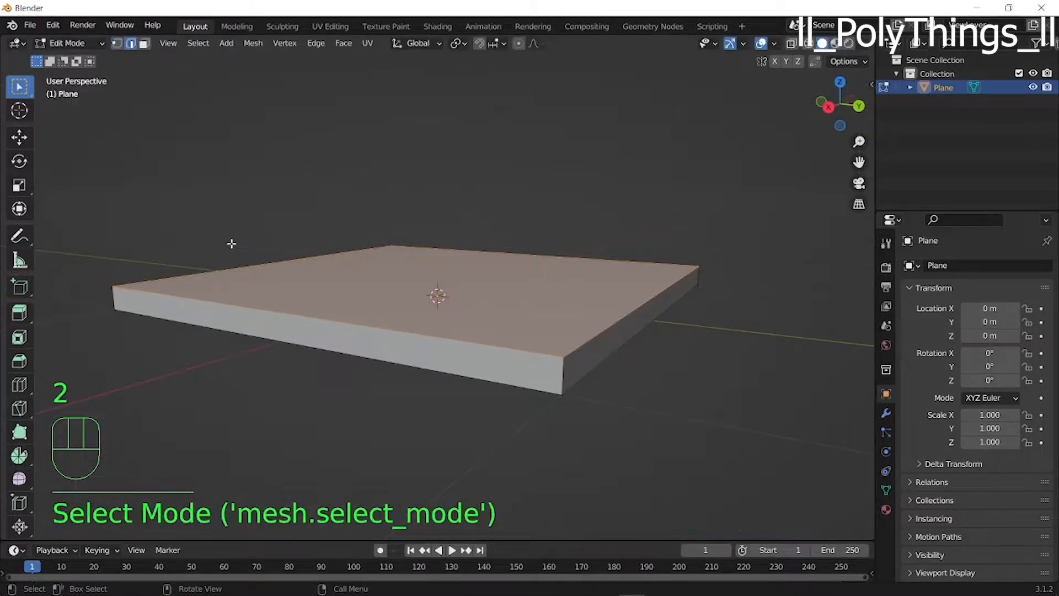
pyautogui.click(563, 385)
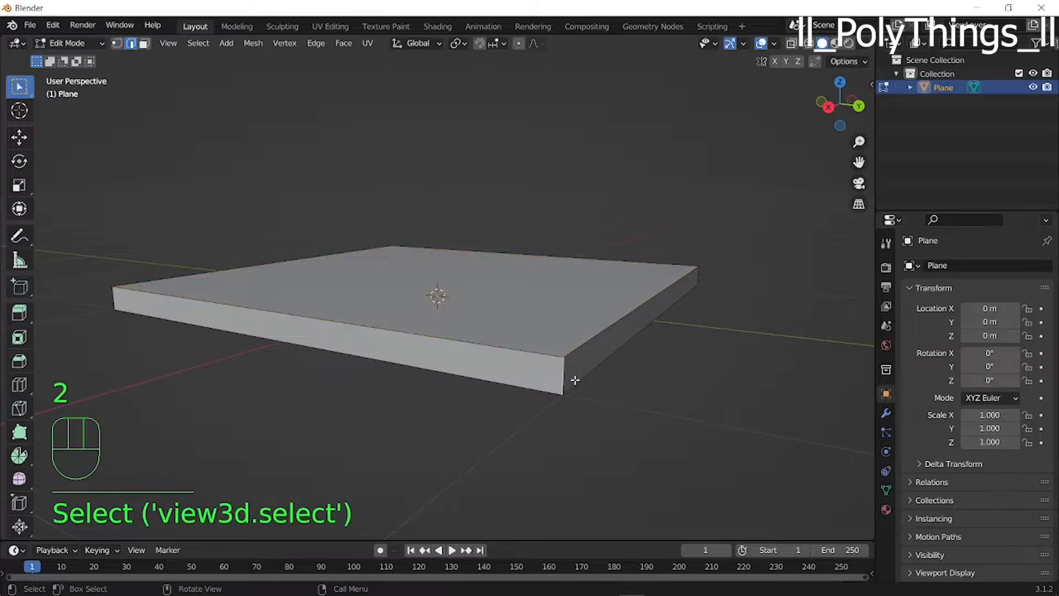
pyautogui.moveTo(553, 378); pyautogui.dragTo(439, 377, button='middle')
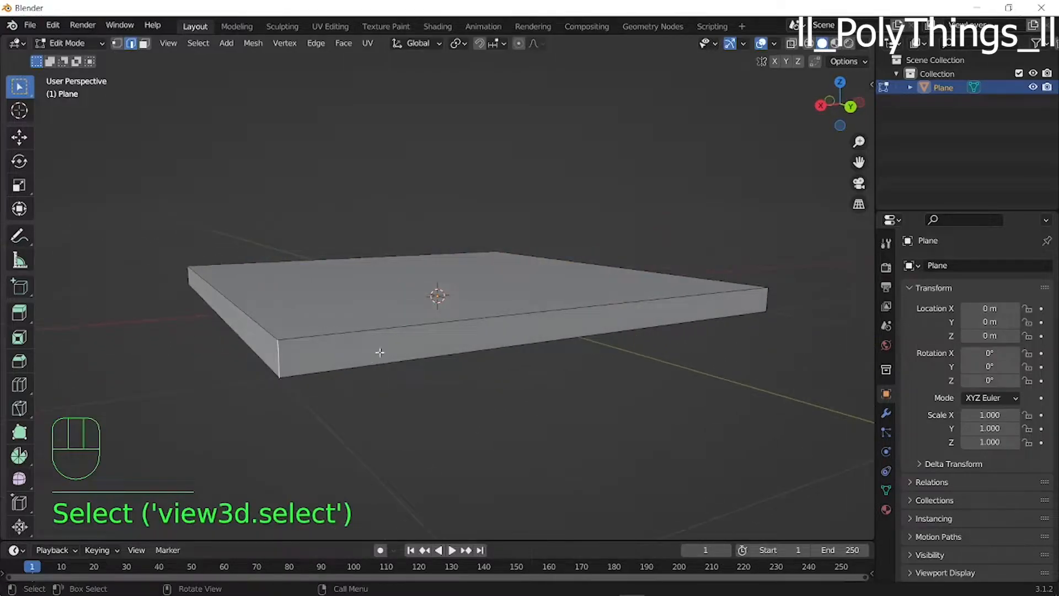
pyautogui.moveTo(725, 362); pyautogui.dragTo(459, 365, button='middle')
pyautogui.press('shift')
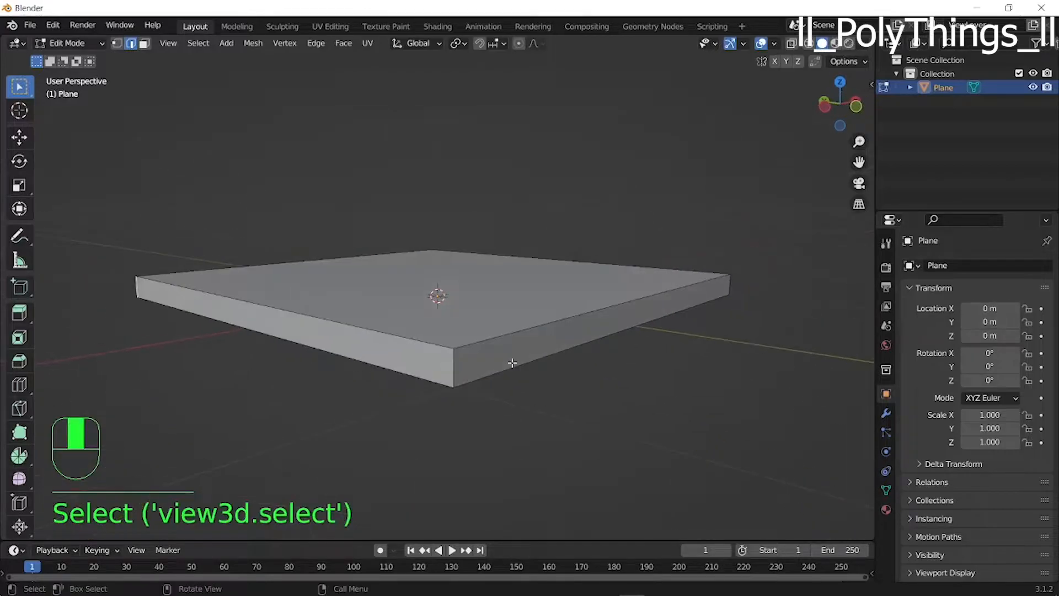
pyautogui.moveTo(535, 378); pyautogui.dragTo(541, 404, button='middle')
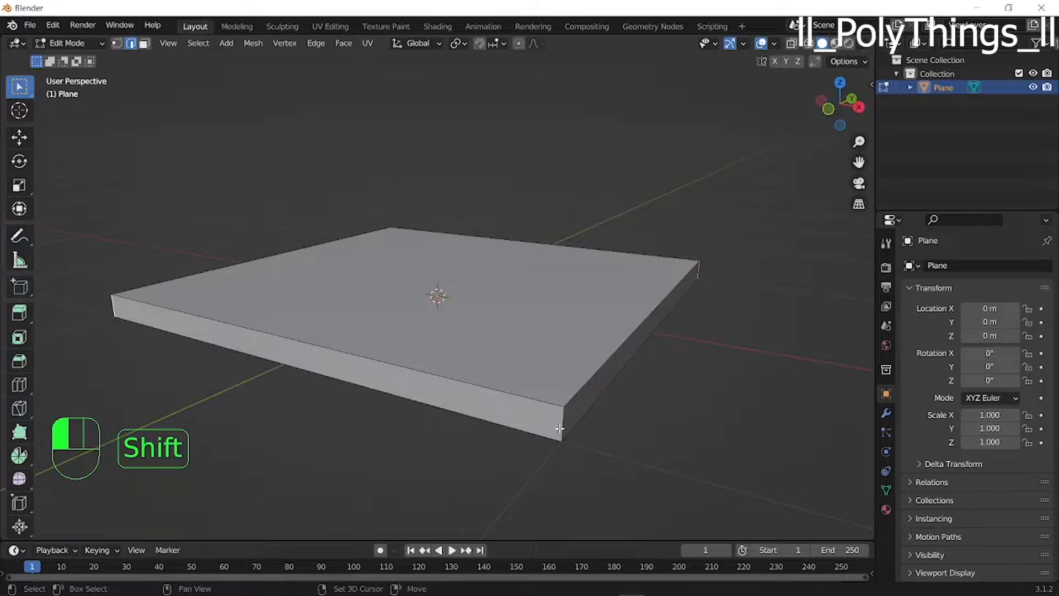
pyautogui.scroll(-3, 545, 430)
pyautogui.moveTo(545, 430); pyautogui.dragTo(473, 426, button='middle')
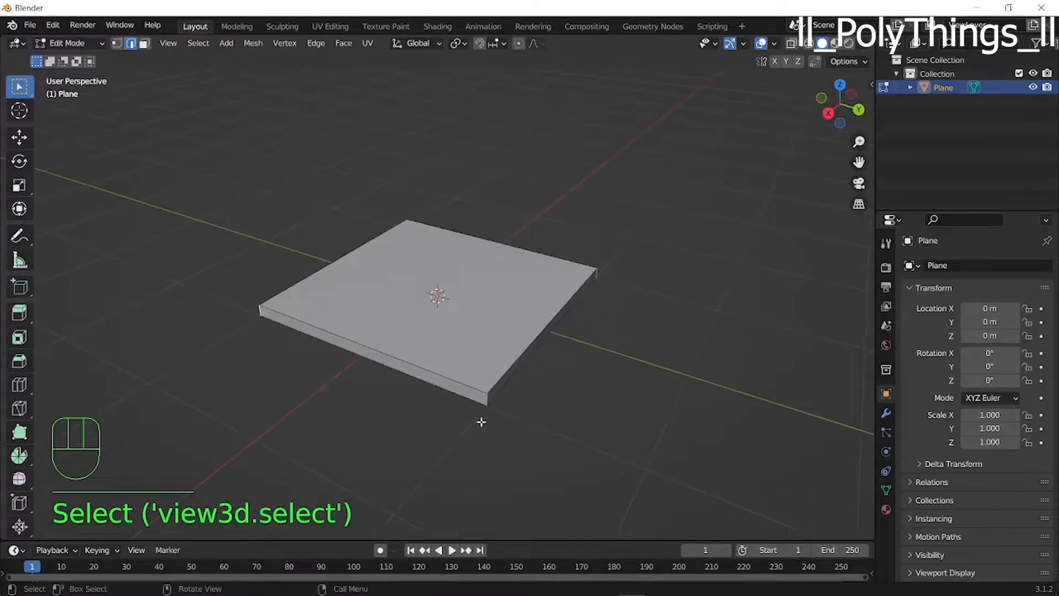
pyautogui.hotkey('ctrl', 'b')
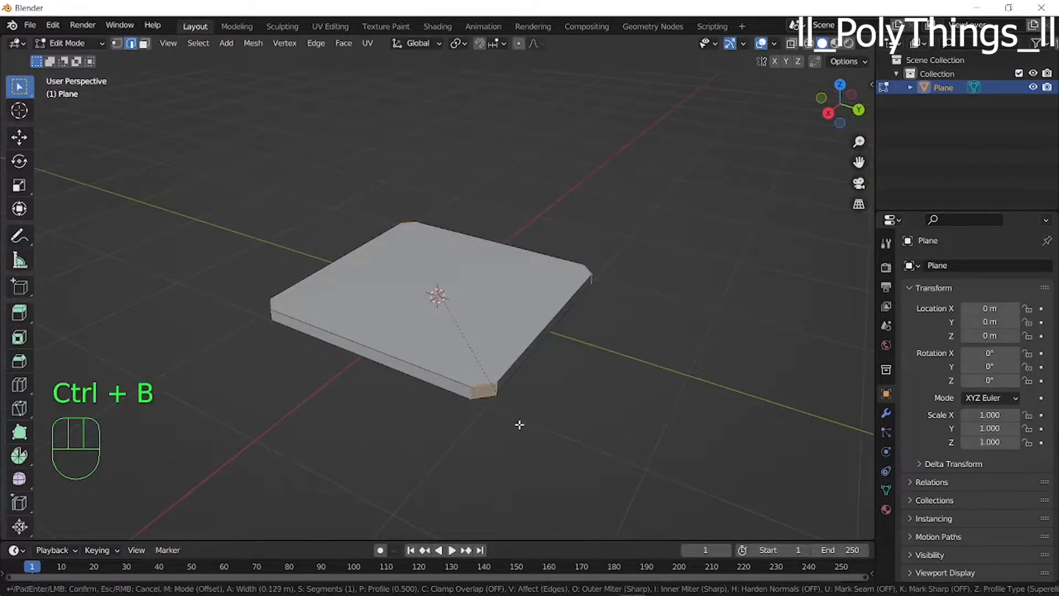
pyautogui.scroll(8, 595, 429)
pyautogui.click(594, 429)
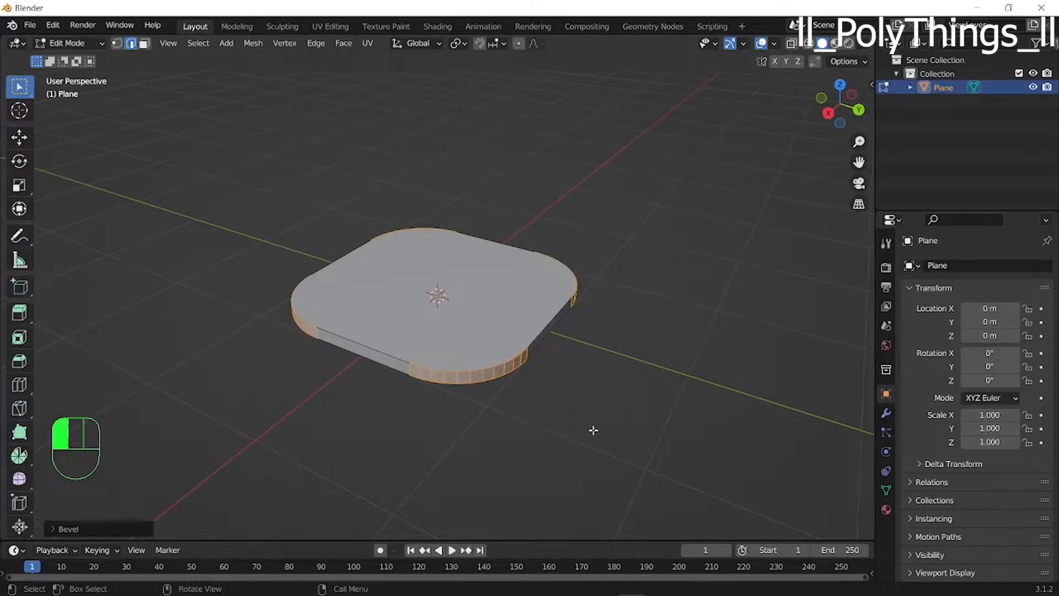
# Bevel the slab's upper and lower outer edge loops by about 0.0125 m with 11 segments, and return to Object Mode
pyautogui.moveTo(582, 435); pyautogui.dragTo(471, 423, button='middle')
pyautogui.scroll(4, 483, 427)
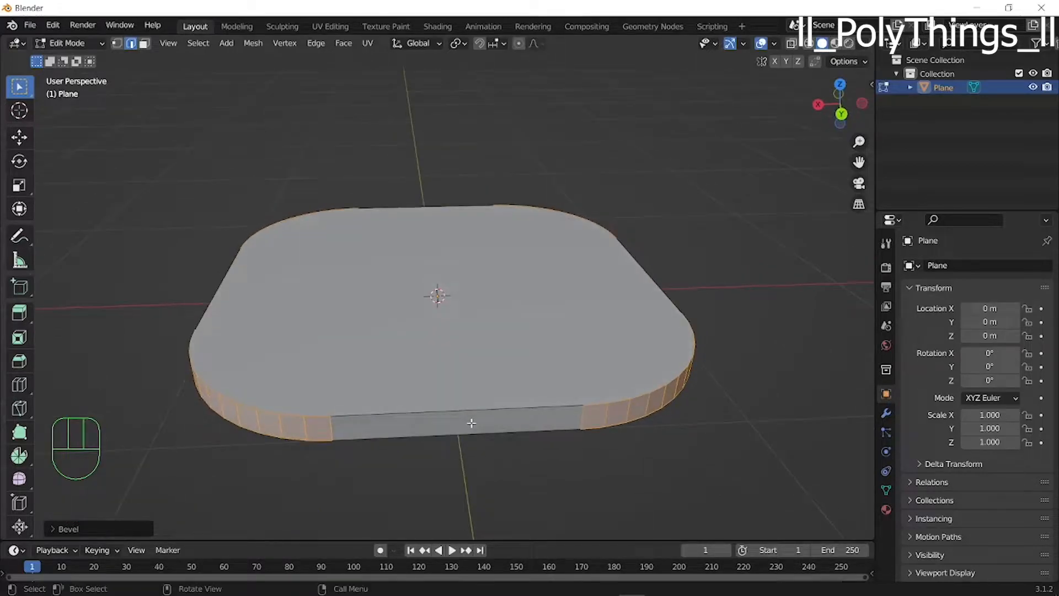
pyautogui.click(484, 472)
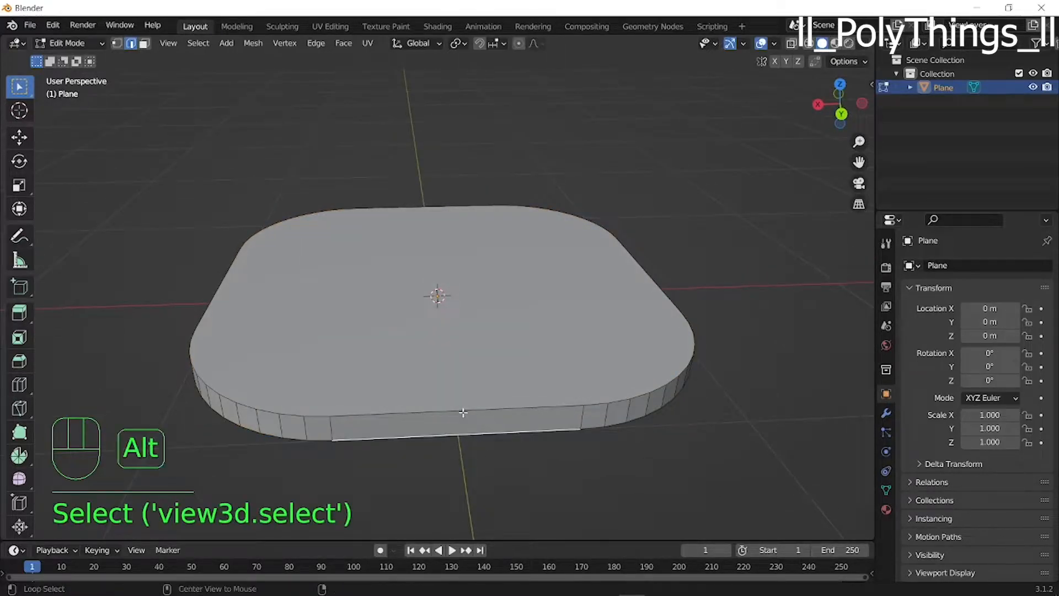
pyautogui.keyDown('alt'); pyautogui.click(461, 409); pyautogui.keyUp('alt')
pyautogui.moveTo(499, 381); pyautogui.dragTo(267, 330, button='middle')
pyautogui.moveTo(192, 307); pyautogui.dragTo(375, 297, button='middle')
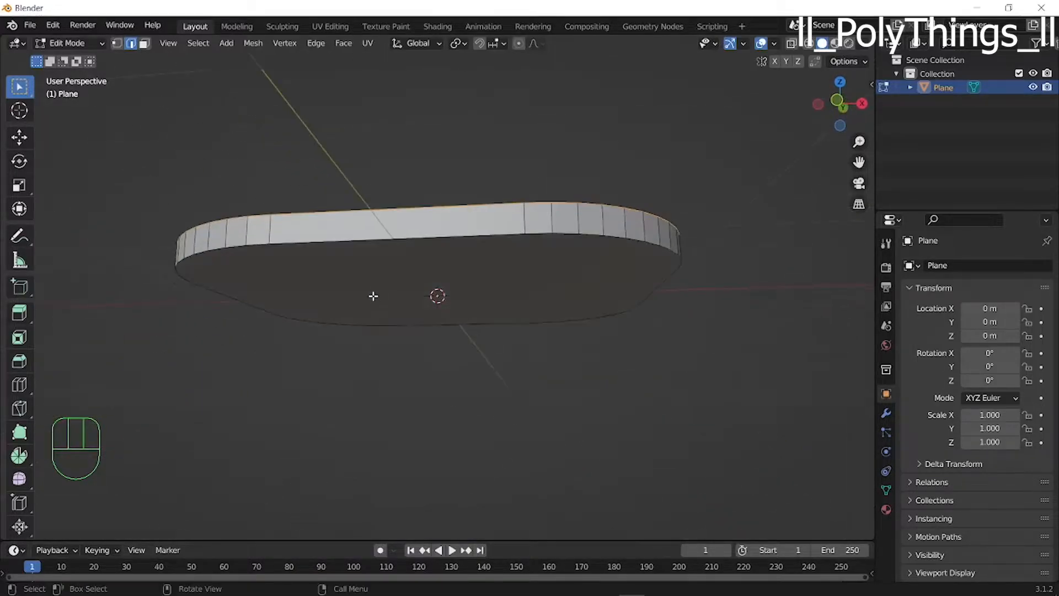
pyautogui.keyDown('alt'); pyautogui.keyDown('shift'); pyautogui.click(369, 240); pyautogui.keyUp('shift'); pyautogui.keyUp('alt')
pyautogui.moveTo(373, 248); pyautogui.dragTo(303, 305, button='middle')
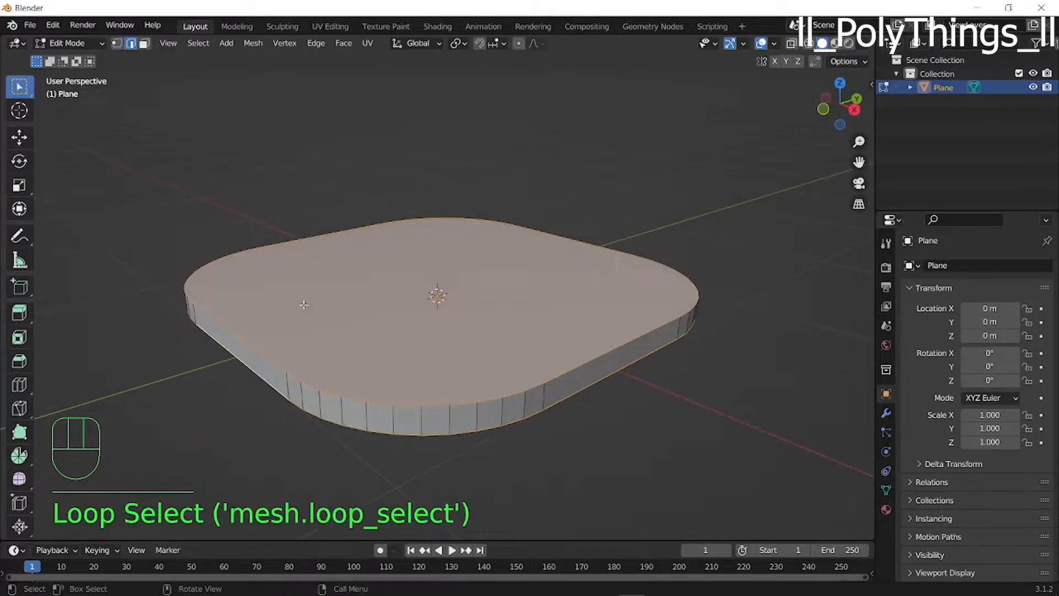
pyautogui.hotkey('ctrl', 'b')
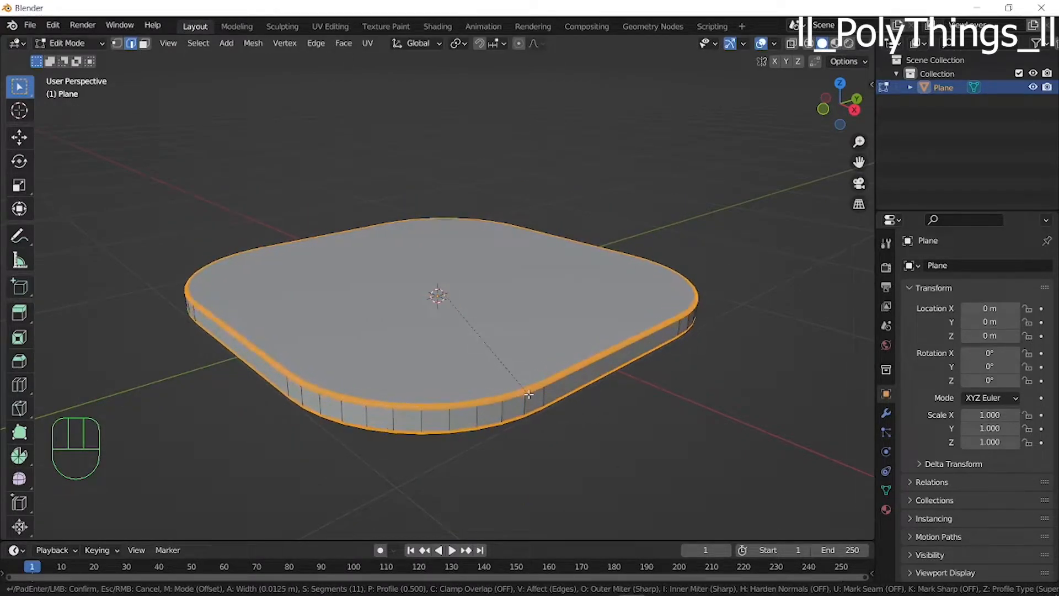
pyautogui.click(528, 394)
pyautogui.moveTo(660, 428); pyautogui.dragTo(667, 403, button='middle')
pyautogui.click(577, 407)
pyautogui.press('Tab')
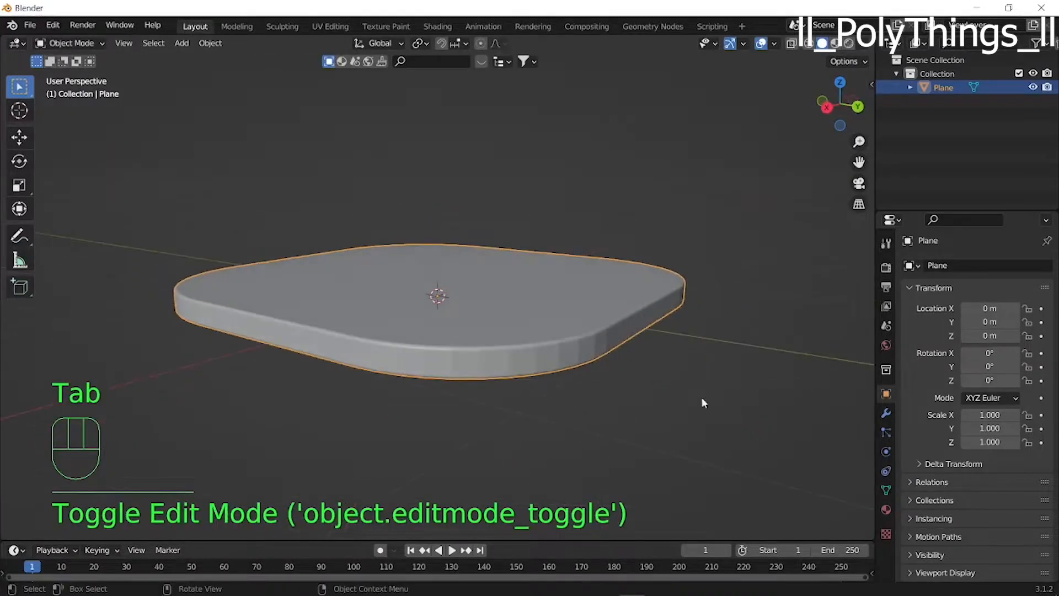
# Add an Array modifier to the rounded slab and set its count to 10
pyautogui.click(885, 413)
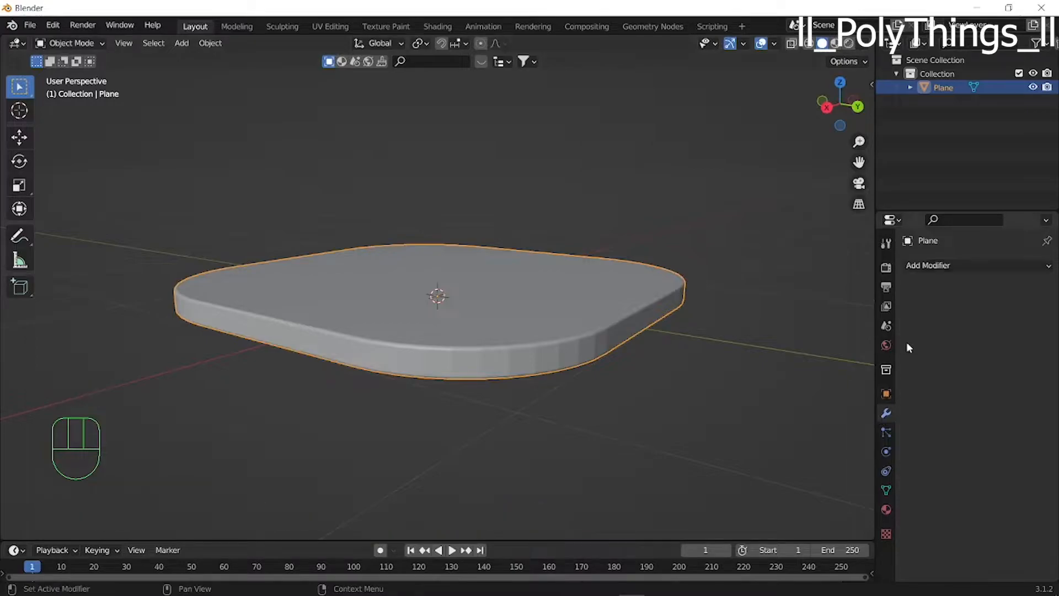
pyautogui.click(925, 266)
pyautogui.click(796, 305)
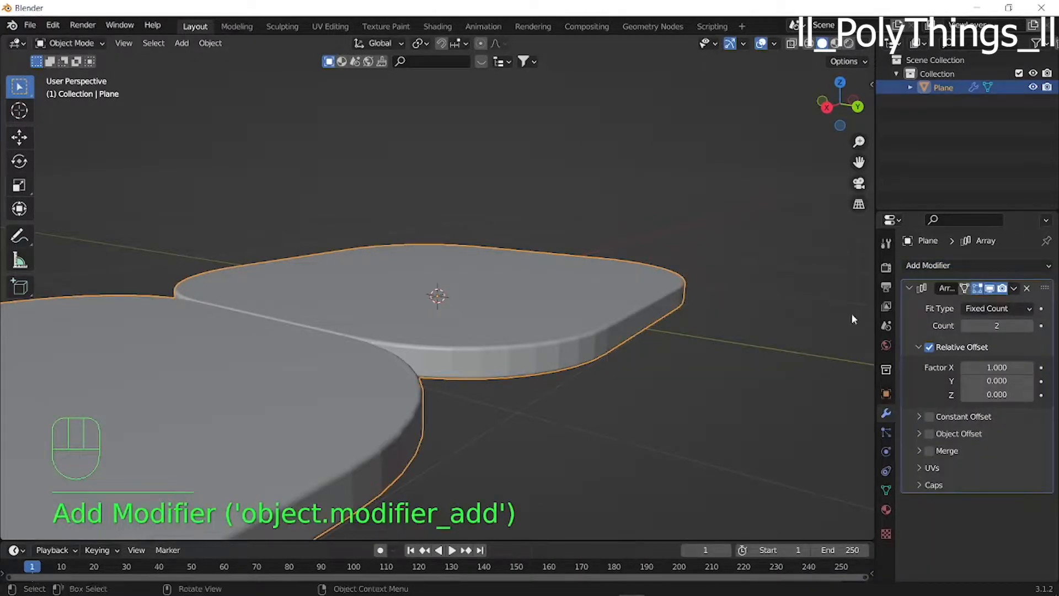
pyautogui.click(996, 326)
pyautogui.write('1')
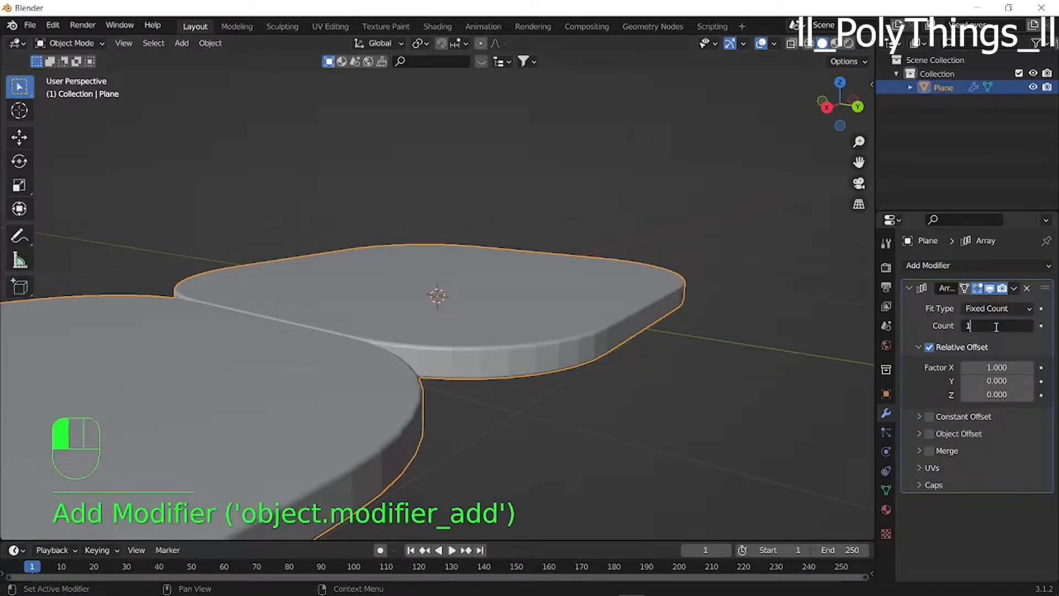
pyautogui.write('0')
pyautogui.press('Return')
# Set the array's relative offset to 0 on X and 1 on Z to stack the slabs vertically
pyautogui.click(994, 368)
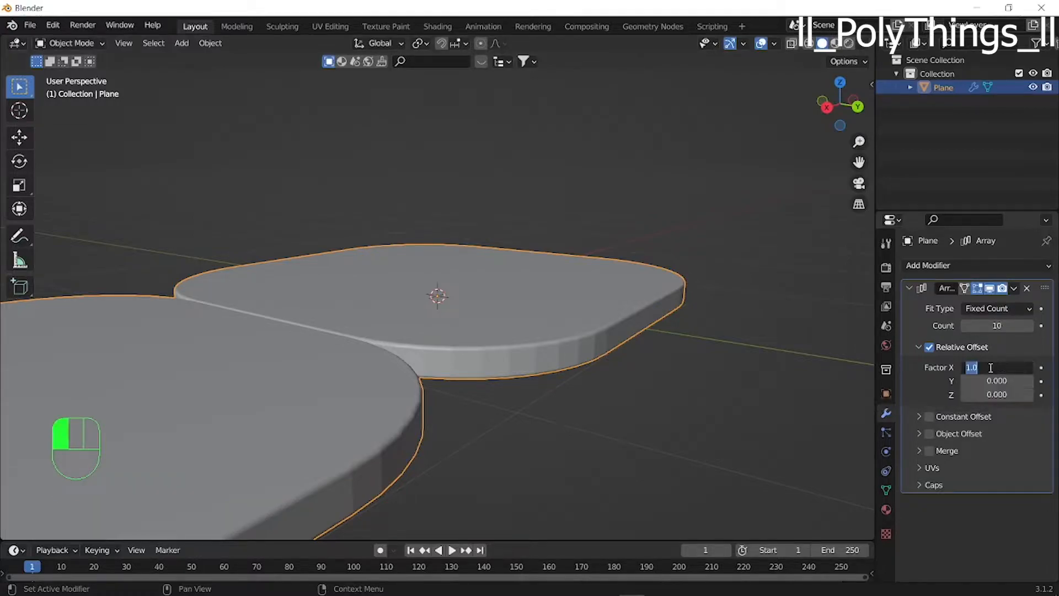
pyautogui.write('0')
pyautogui.press('Return')
pyautogui.click(988, 395)
pyautogui.write('1')
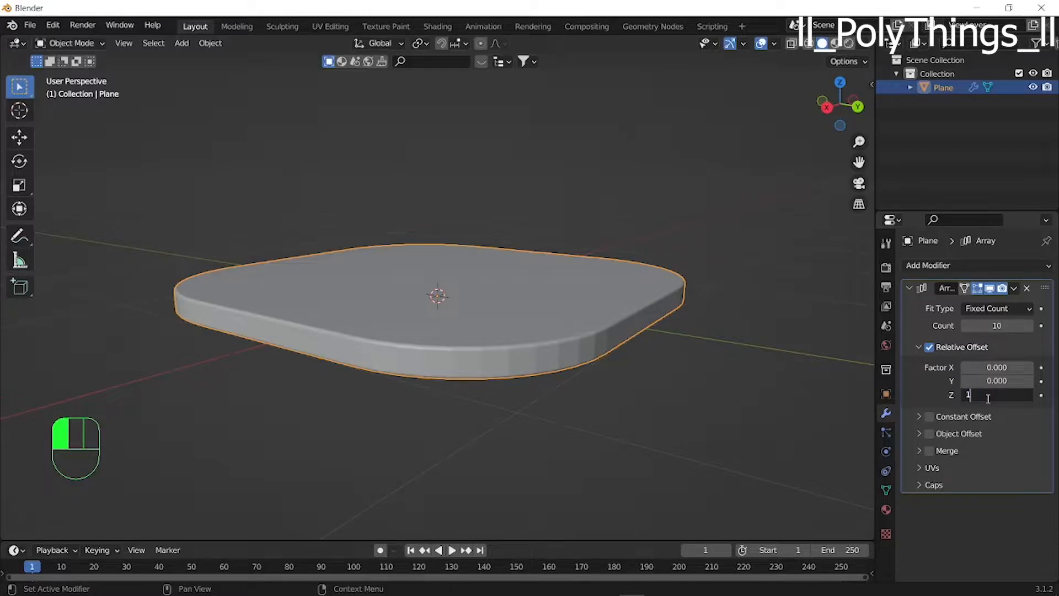
pyautogui.press('Return')
pyautogui.moveTo(727, 378); pyautogui.dragTo(645, 394, button='middle')
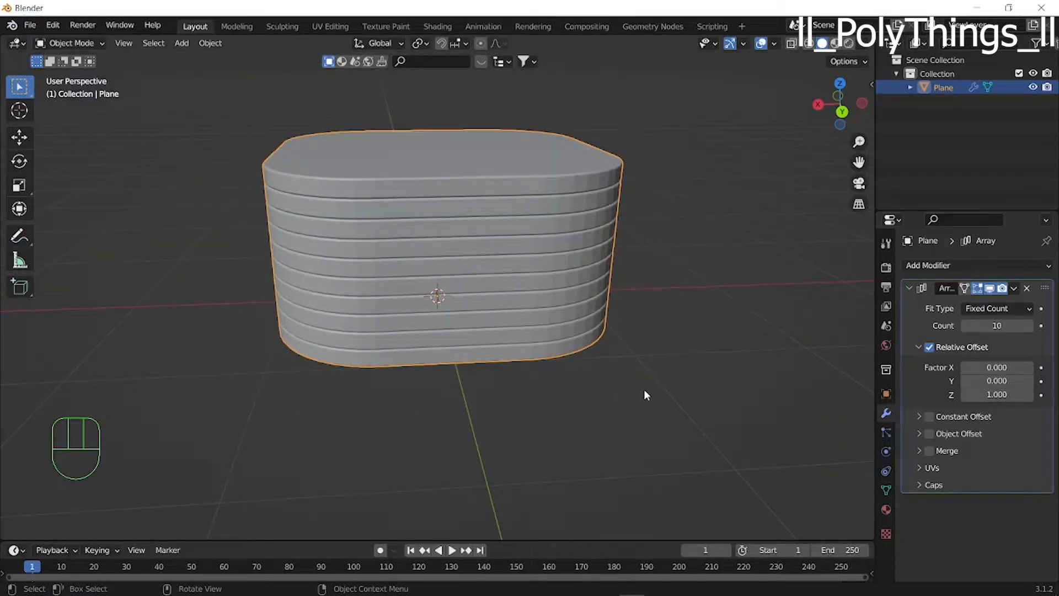
# Add a sphere-shaped empty at the world origin
pyautogui.press('shift')
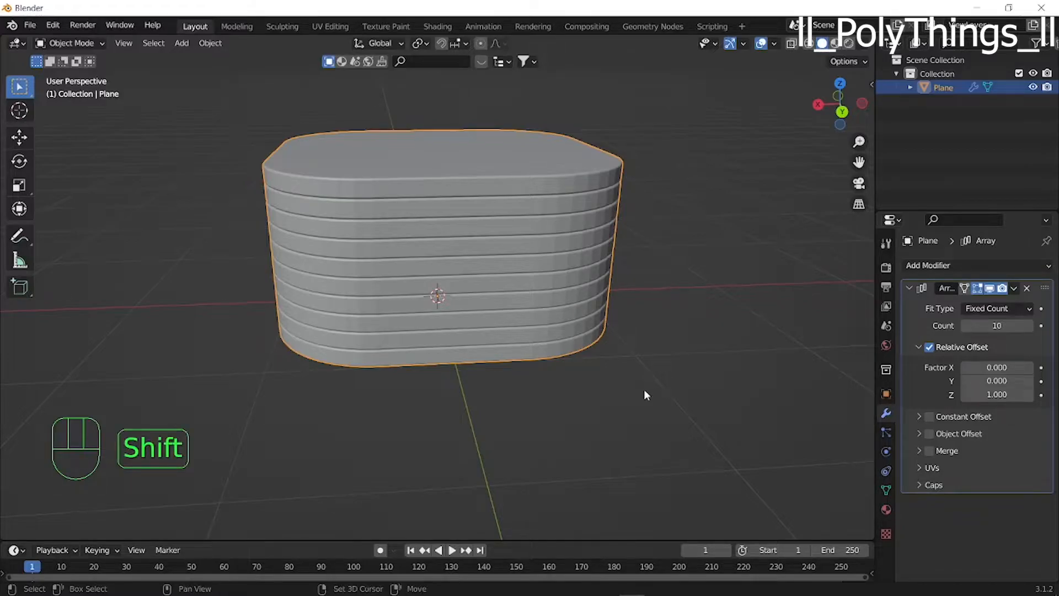
pyautogui.hotkey('shift', 'a')
pyautogui.moveTo(646, 454)
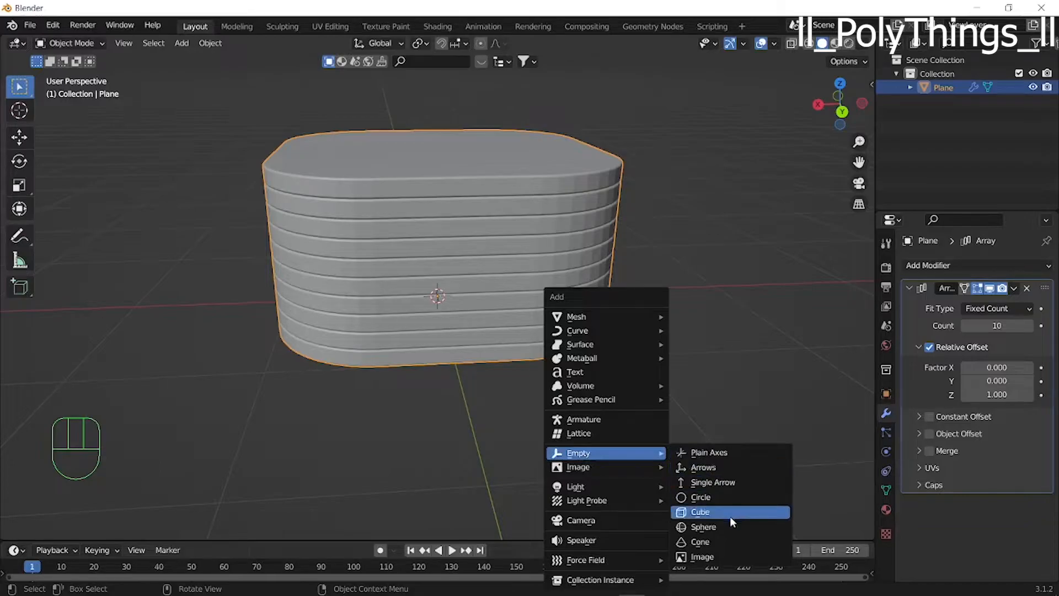
pyautogui.click(711, 528)
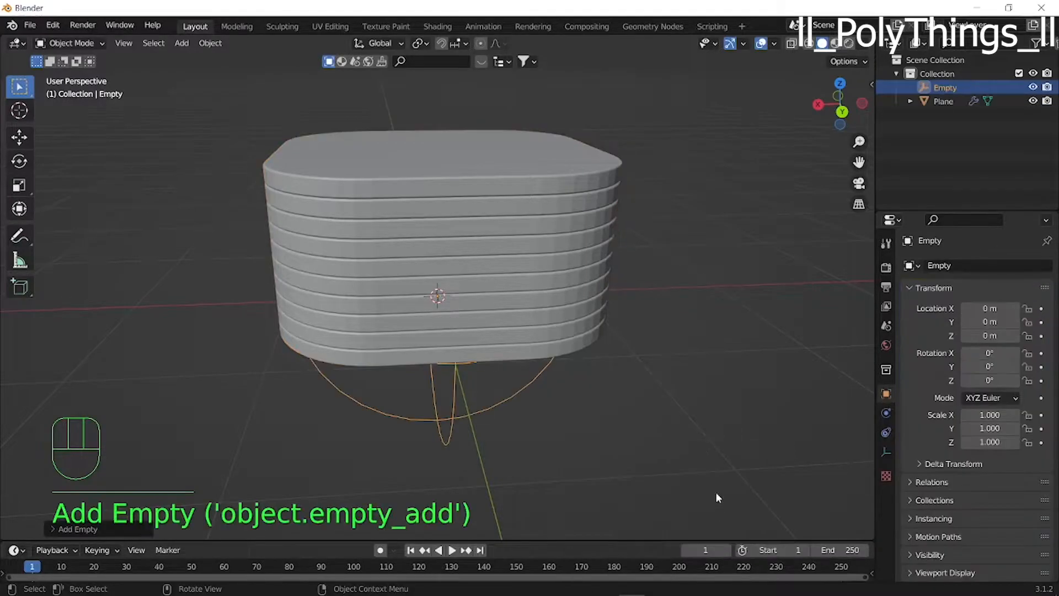
pyautogui.scroll(2, 700, 441)
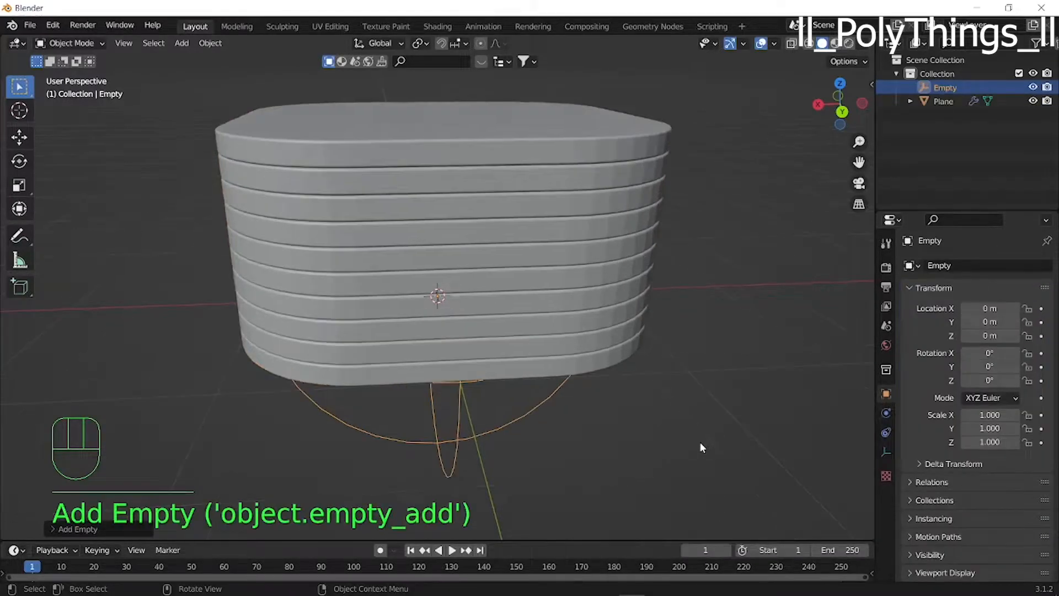
# Enable object offset in the slab's Array modifier with the empty as its object, and select the empty
pyautogui.click(540, 184)
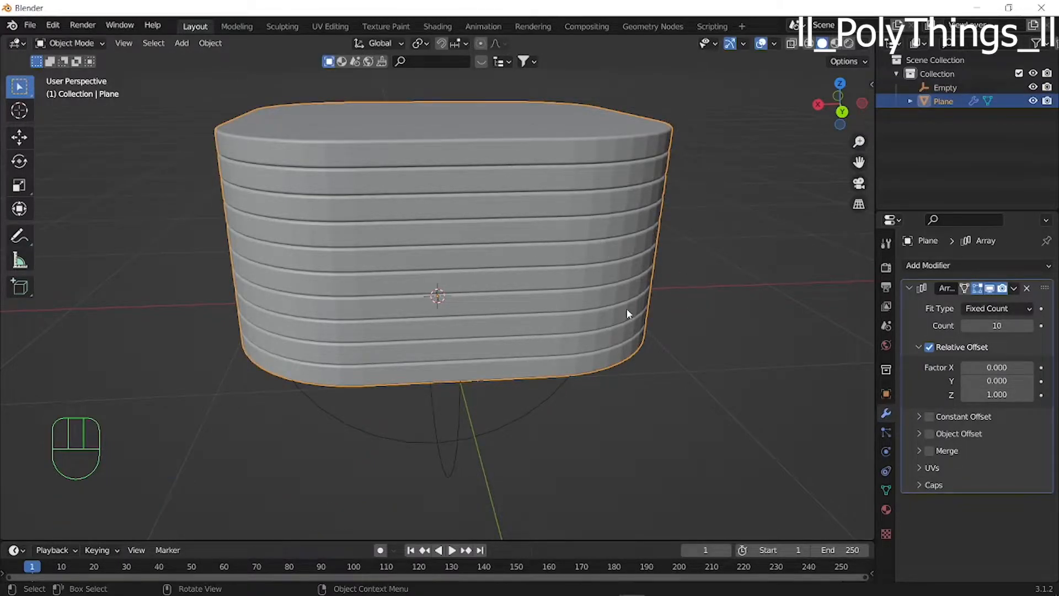
pyautogui.click(918, 434)
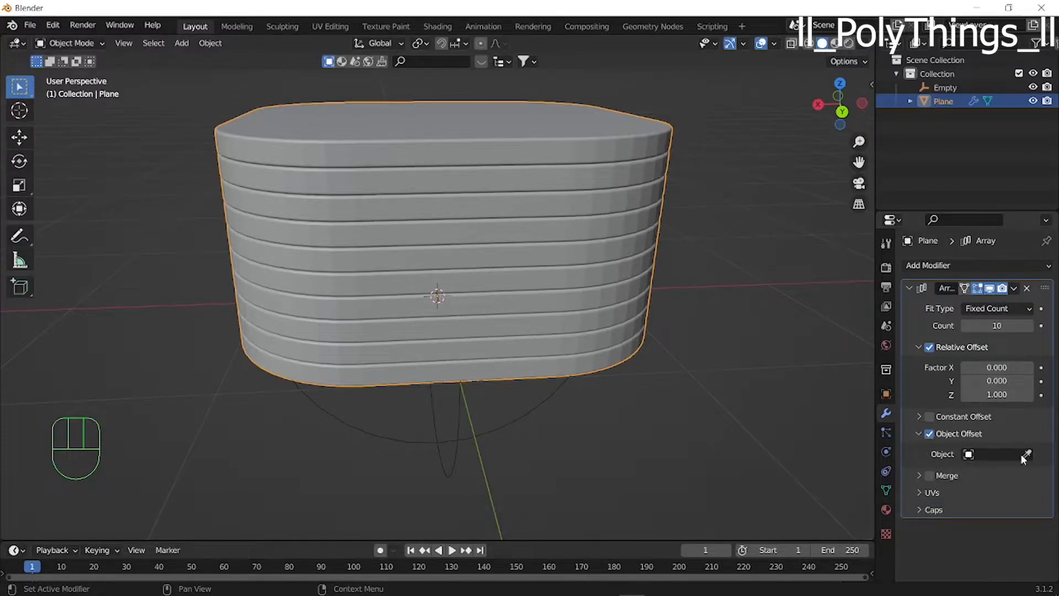
pyautogui.click(995, 453)
pyautogui.click(915, 311)
pyautogui.click(457, 420)
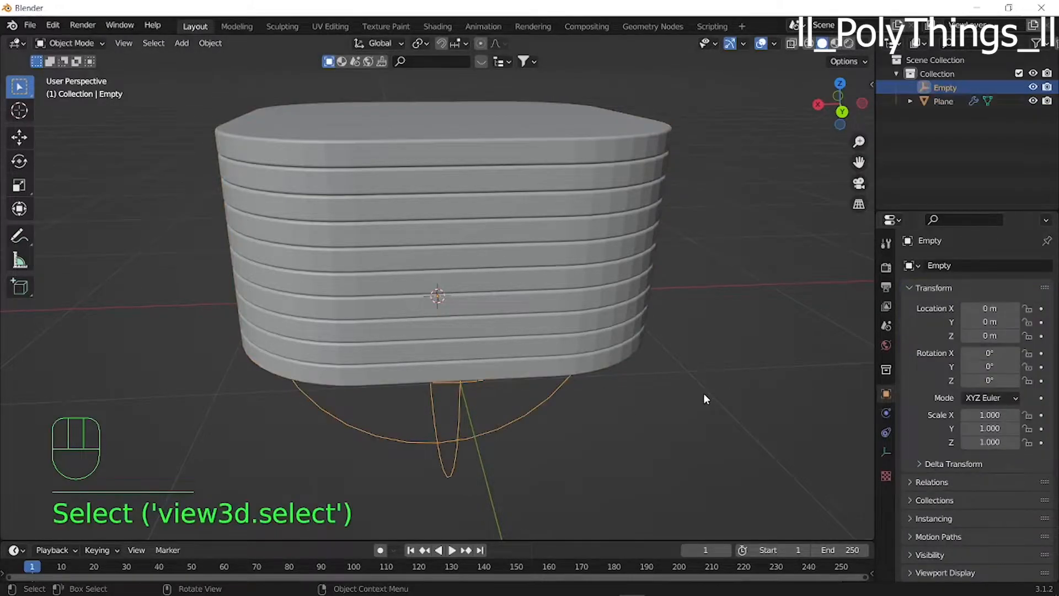
# Try rotating the empty about the global Z axis to twist the stack, and undo the rotation
pyautogui.press('r')
pyautogui.press('z')
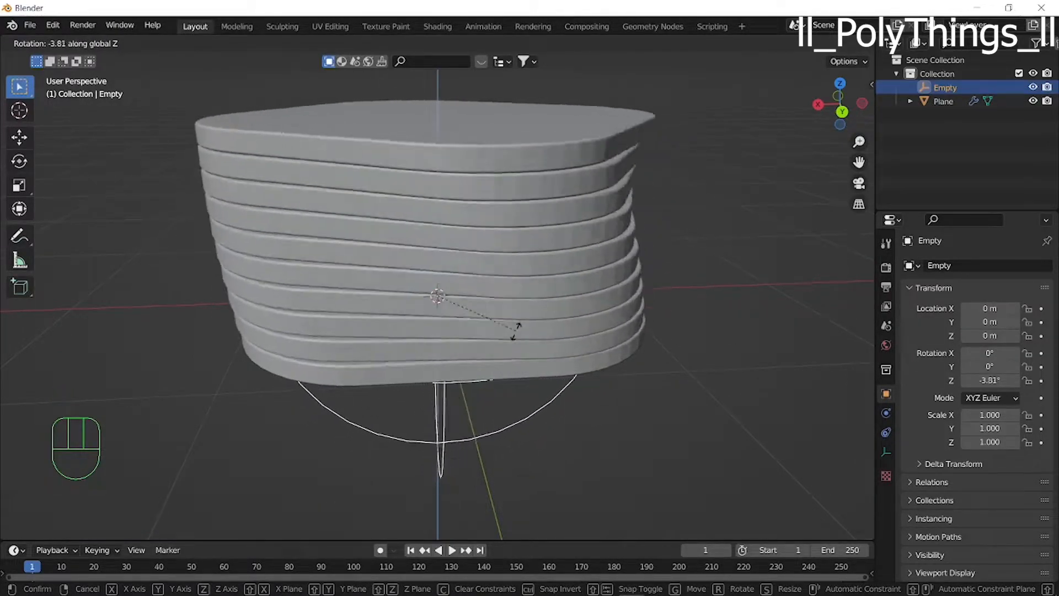
pyautogui.click(523, 333)
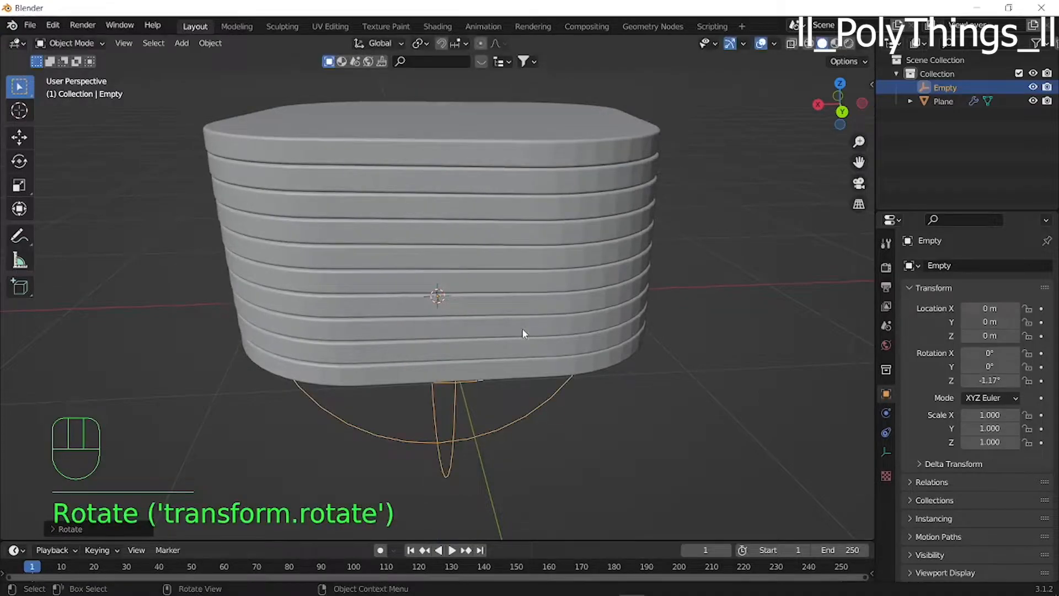
pyautogui.hotkey('ctrl', 'z')
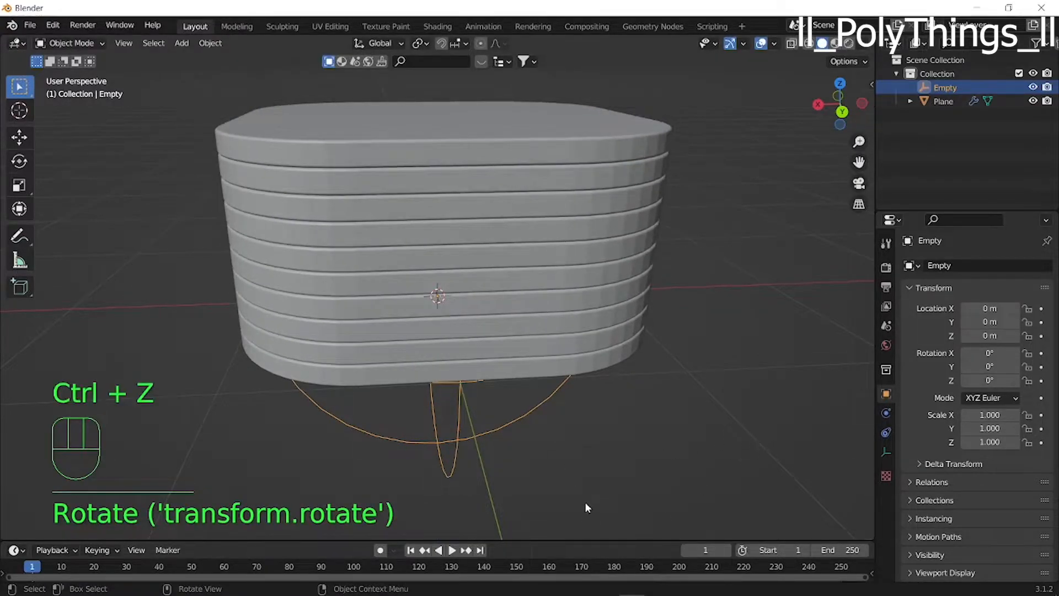
# Enlarge the timeline and insert a rotation keyframe for the empty at frame 1
pyautogui.moveTo(590, 538); pyautogui.dragTo(589, 444)
pyautogui.scroll(-3, 294, 383)
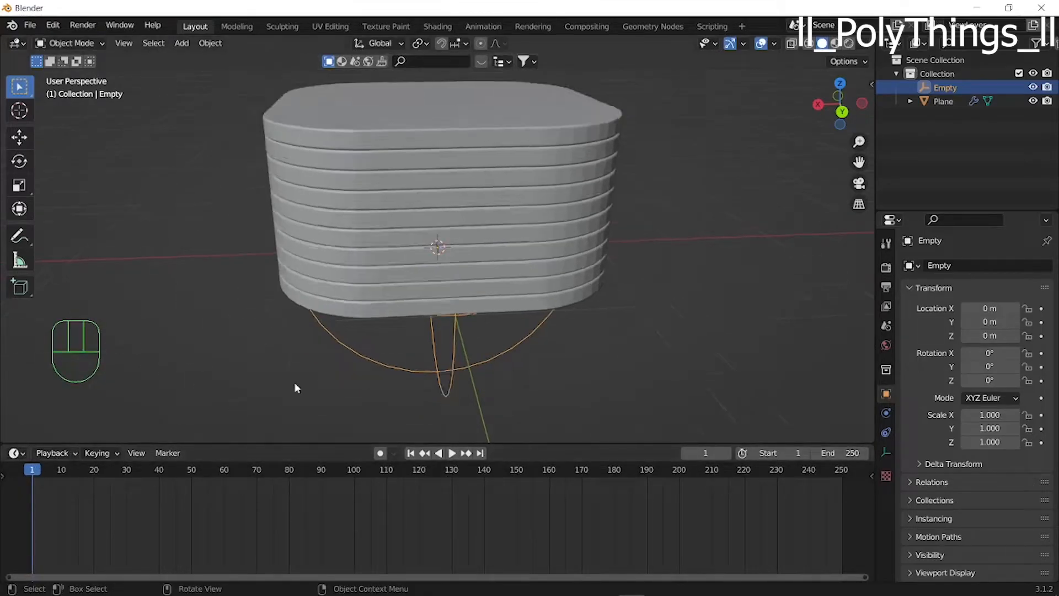
pyautogui.moveTo(395, 384); pyautogui.dragTo(350, 316, button='middle')
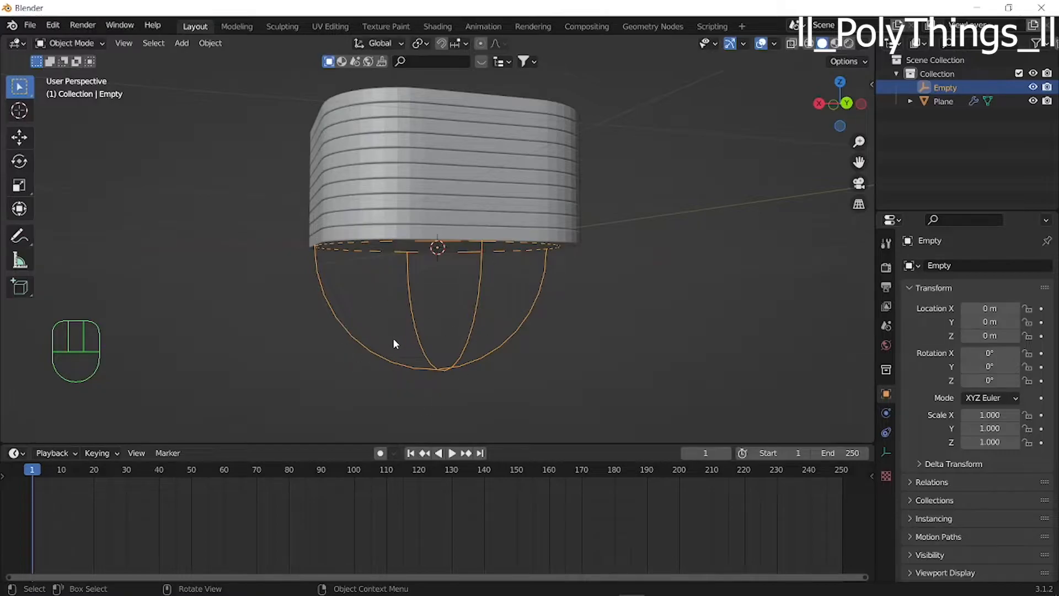
pyautogui.press('i')
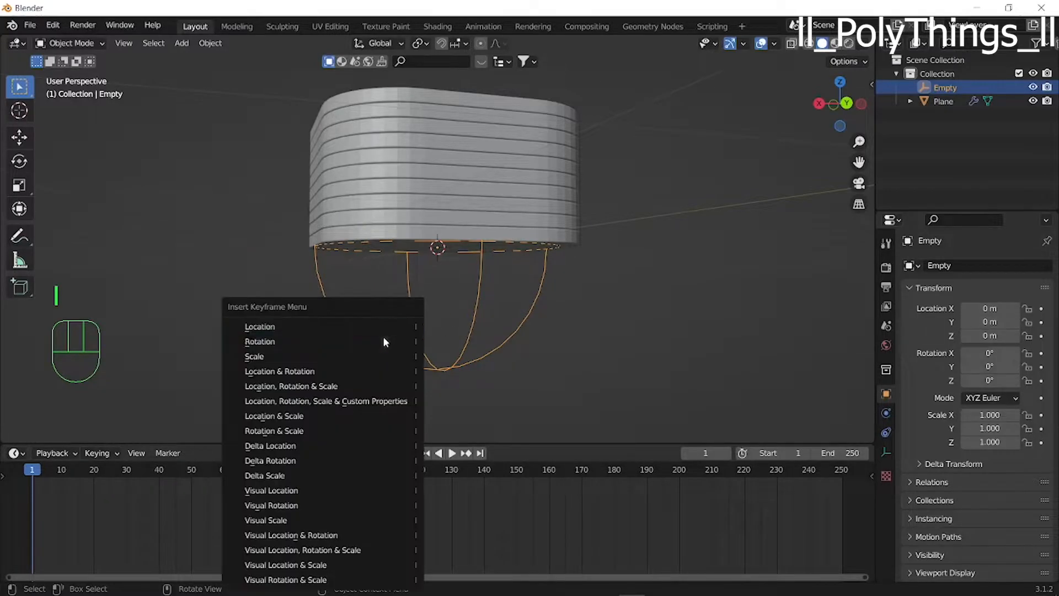
pyautogui.click(263, 342)
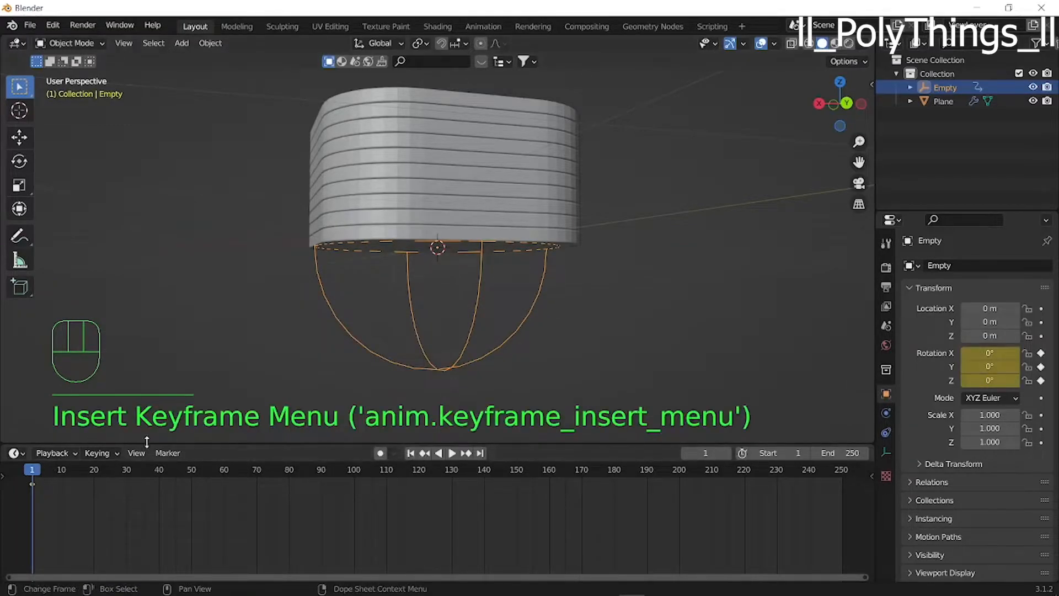
# At frame 180, rotate the empty 180° about the global Z axis and insert a rotation keyframe
pyautogui.click(612, 470)
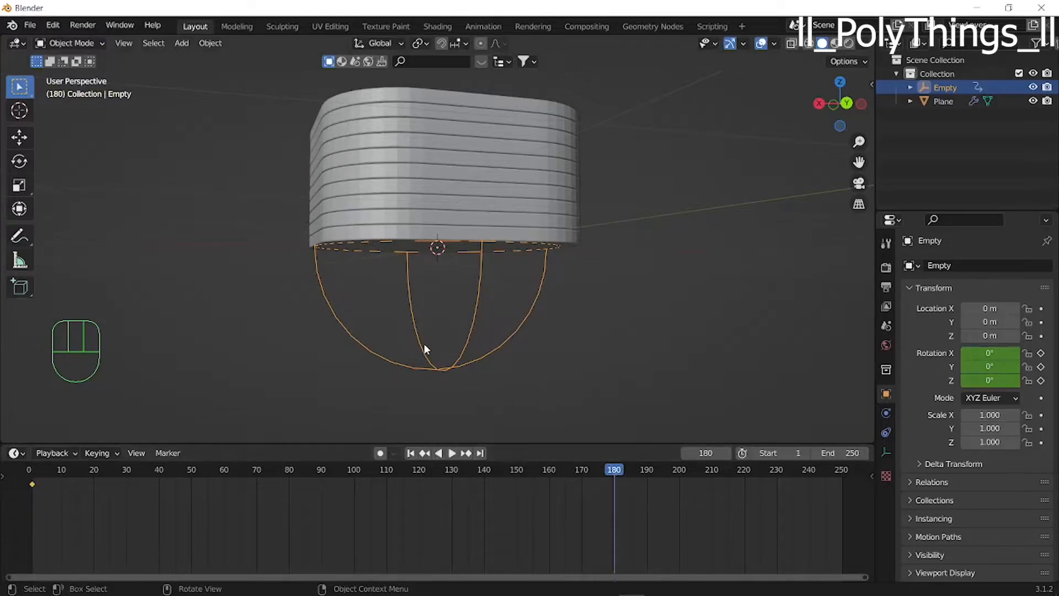
pyautogui.press('r')
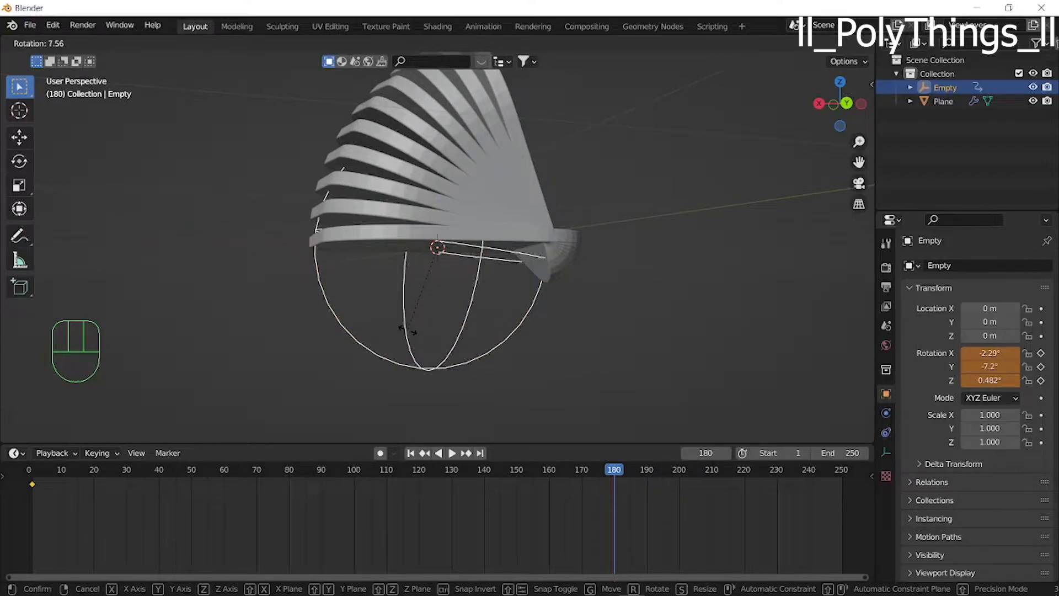
pyautogui.press('z')
pyautogui.press('KP_1')
pyautogui.press('KP_8')
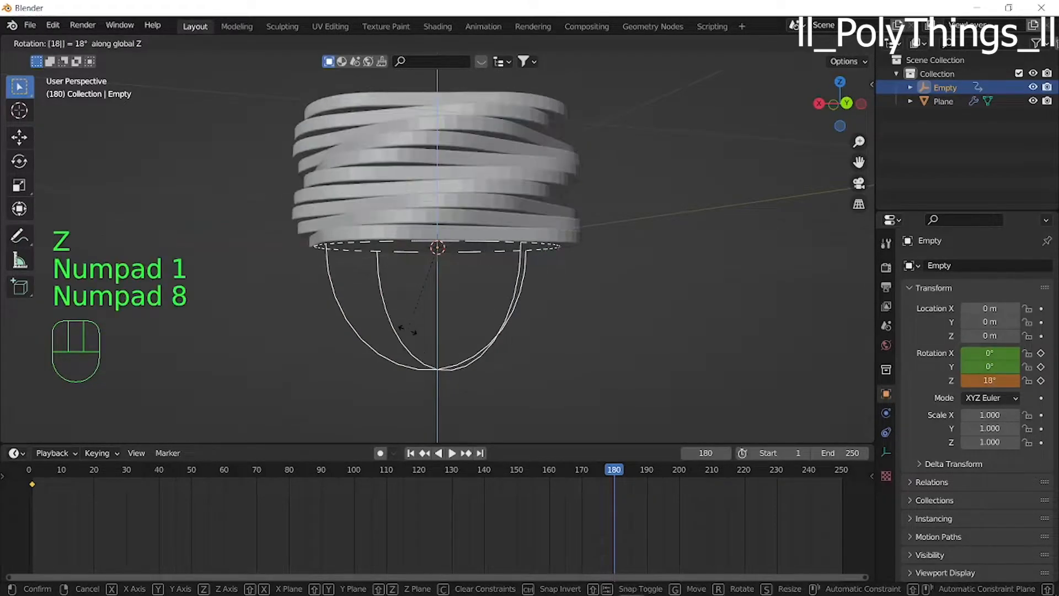
pyautogui.press('KP_0')
pyautogui.press('KP_Enter')
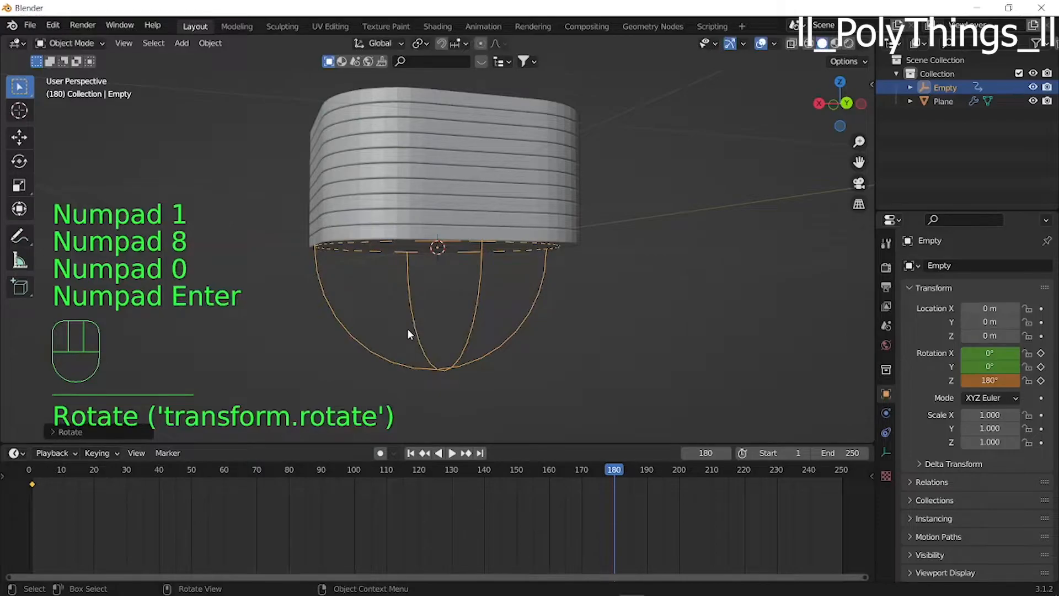
pyautogui.press('i')
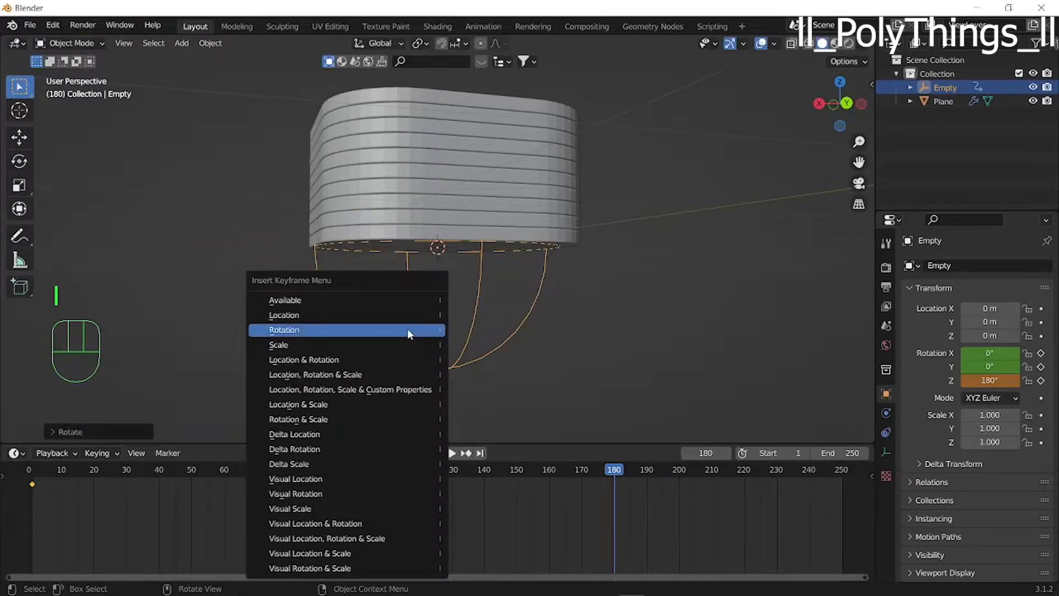
pyautogui.click(371, 330)
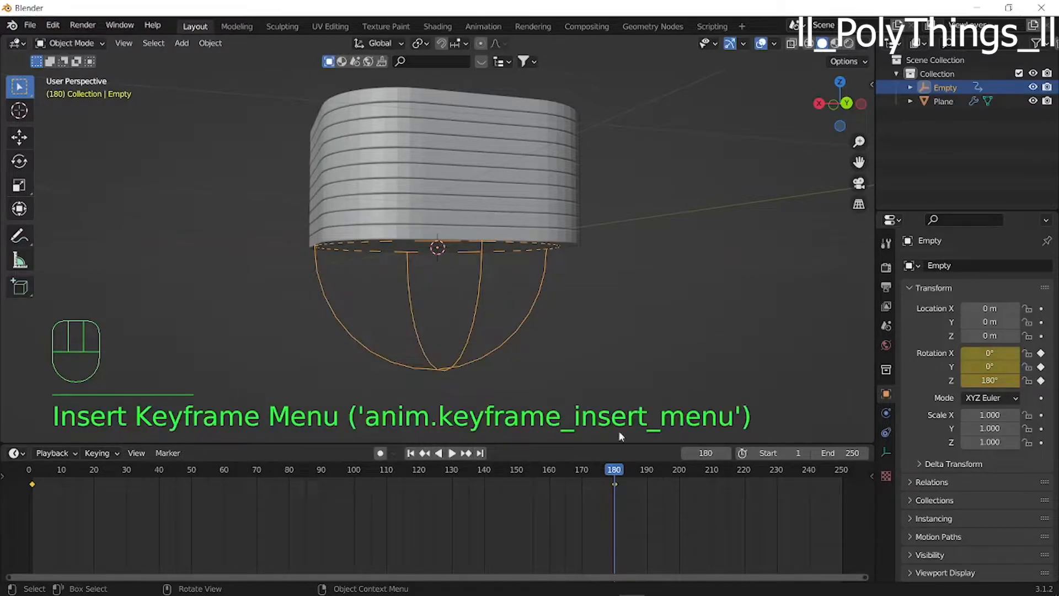
# Set the animation's end frame to 180 and play back the twisting stack
pyautogui.click(823, 451)
pyautogui.press('BackSpace')
pyautogui.write('180')
pyautogui.press('Return')
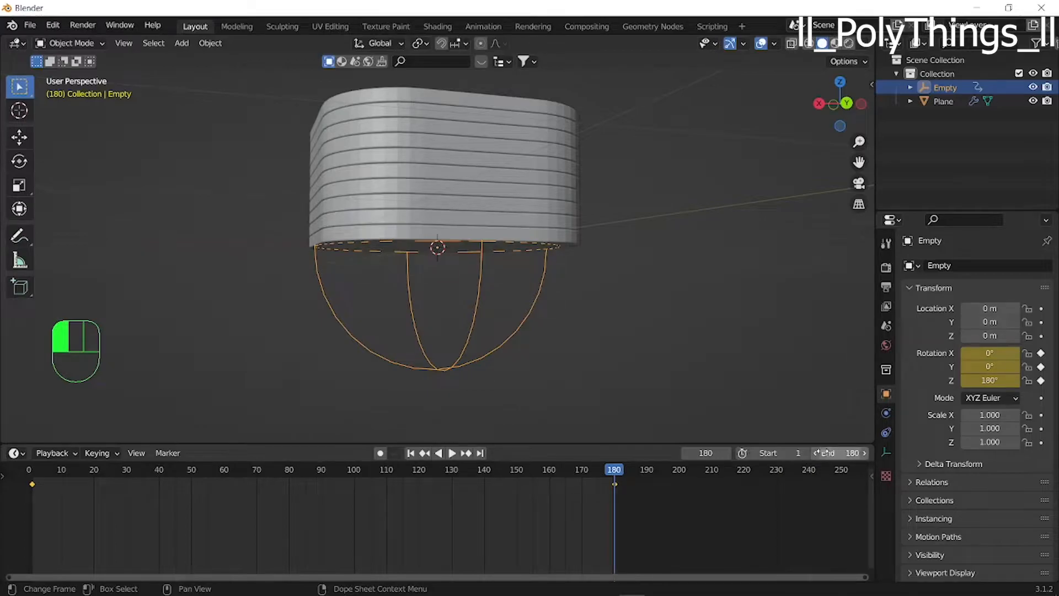
pyautogui.press('space')
pyautogui.moveTo(664, 399); pyautogui.dragTo(599, 365, button='middle')
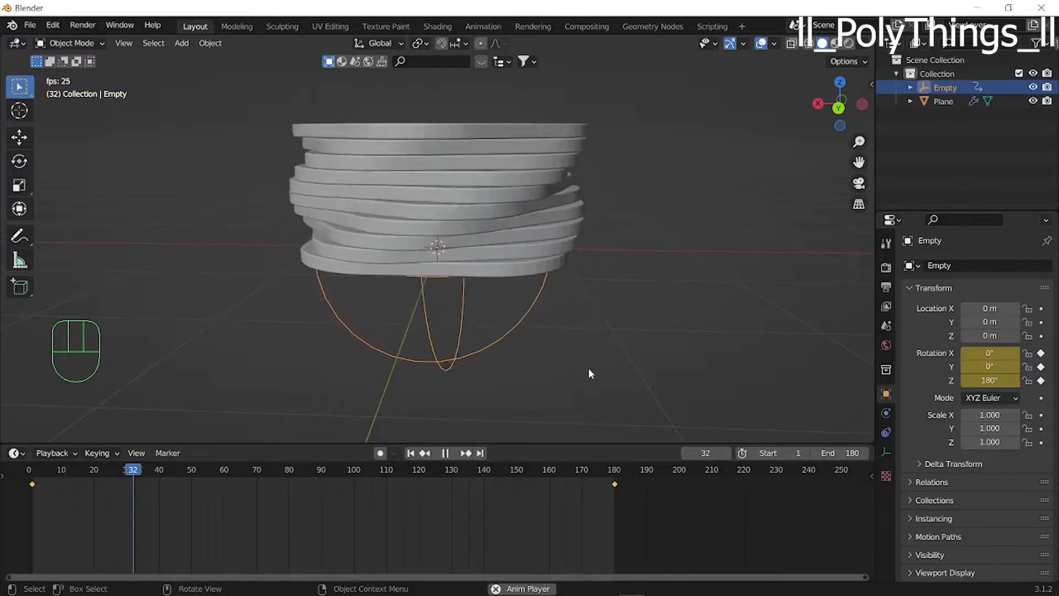
pyautogui.click(556, 161)
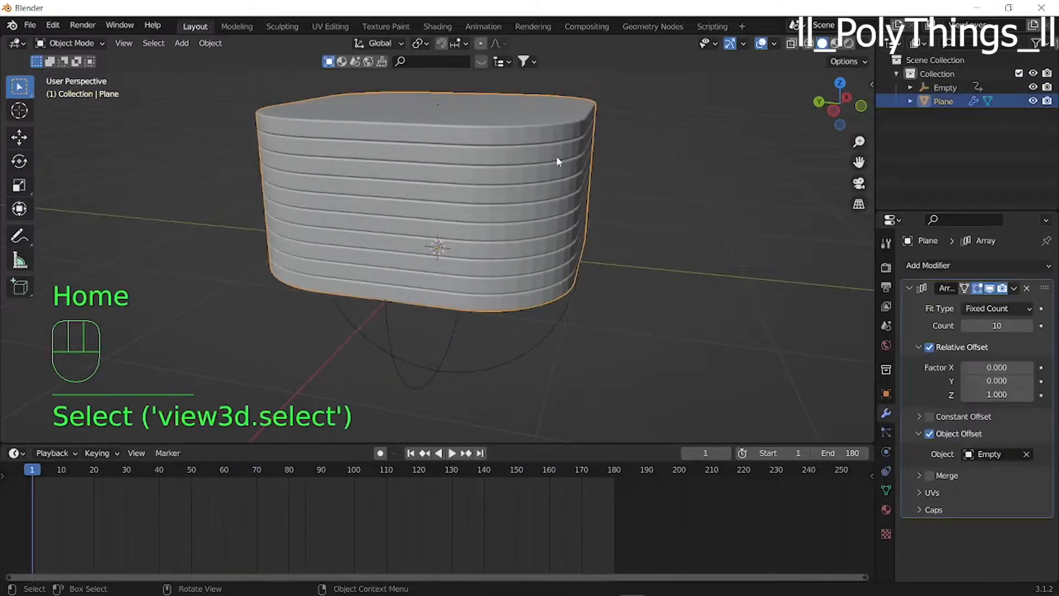
pyautogui.press('Home')
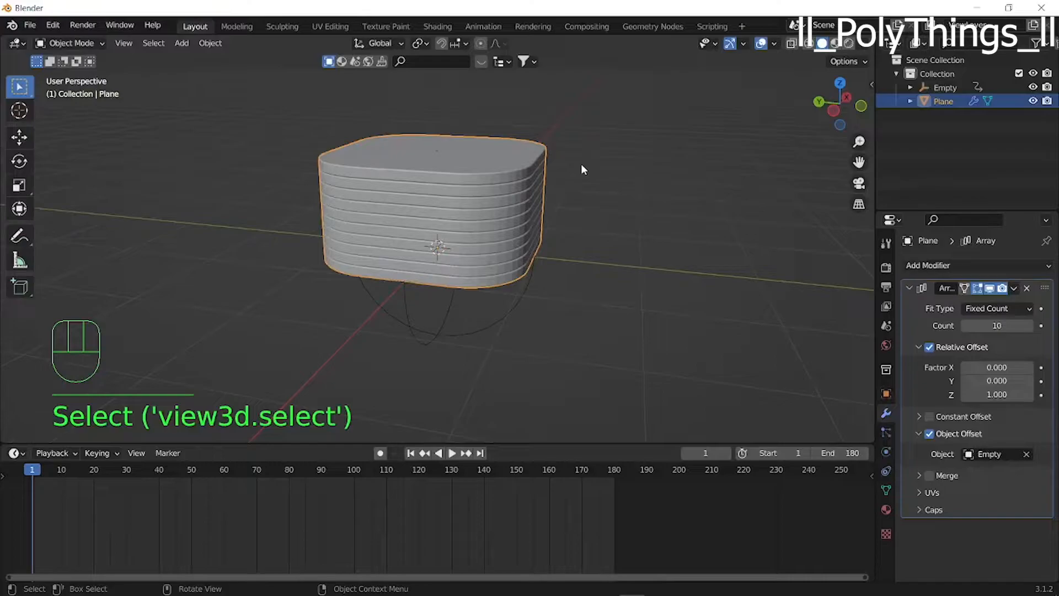
# Add a plane at the world origin and scale it up into a large floor beneath the stack
pyautogui.hotkey('shift', 'a')
pyautogui.moveTo(582, 161)
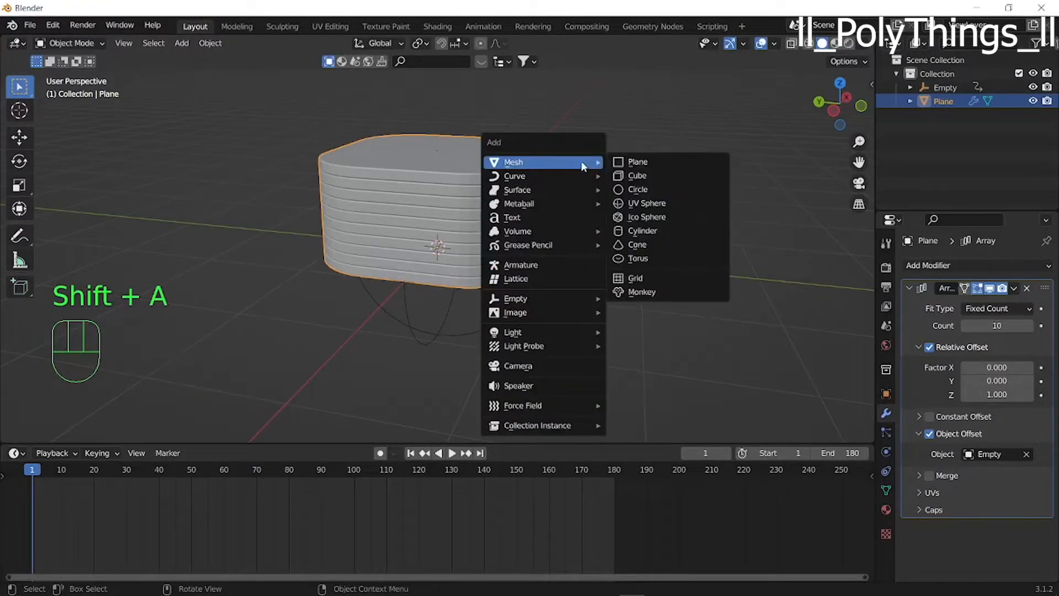
pyautogui.click(630, 164)
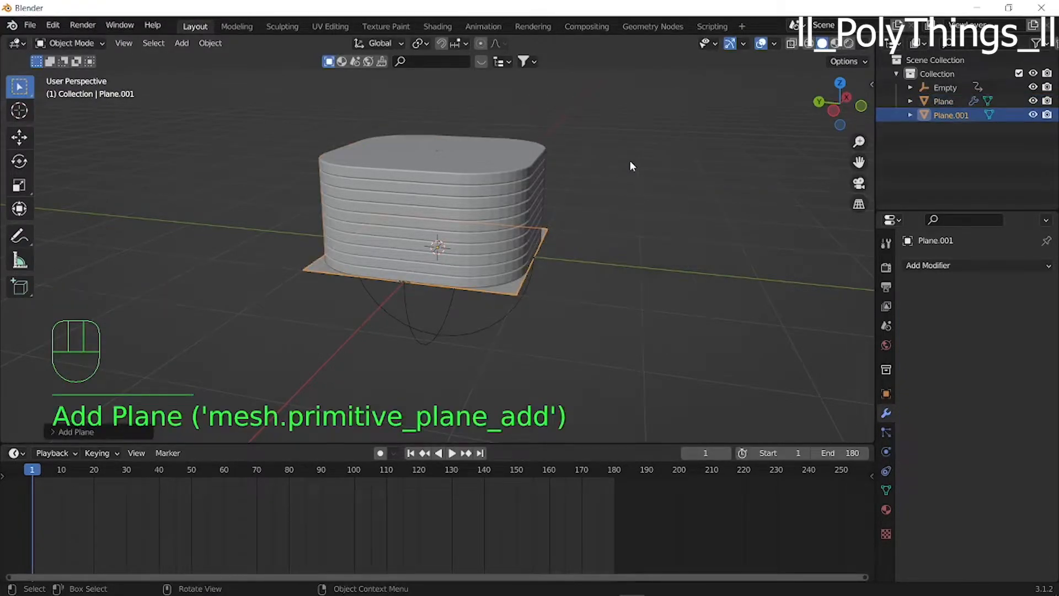
pyautogui.press('s')
pyautogui.click(528, 272)
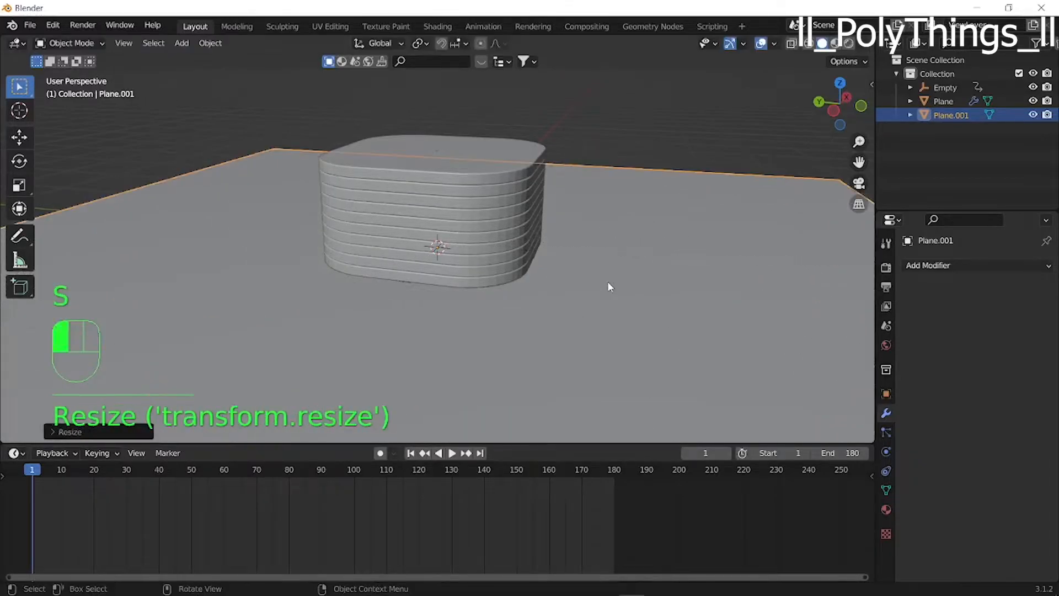
# Extrude the floor plane's edge behind the stack upward along Z to form a back wall
pyautogui.scroll(-4, 546, 266)
pyautogui.press('Tab')
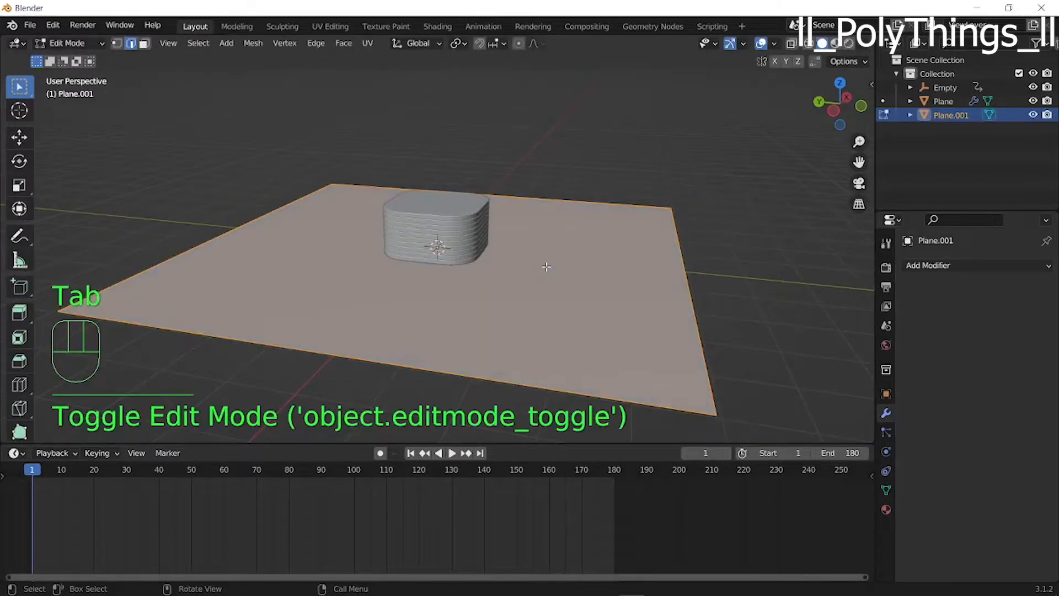
pyautogui.click(545, 197)
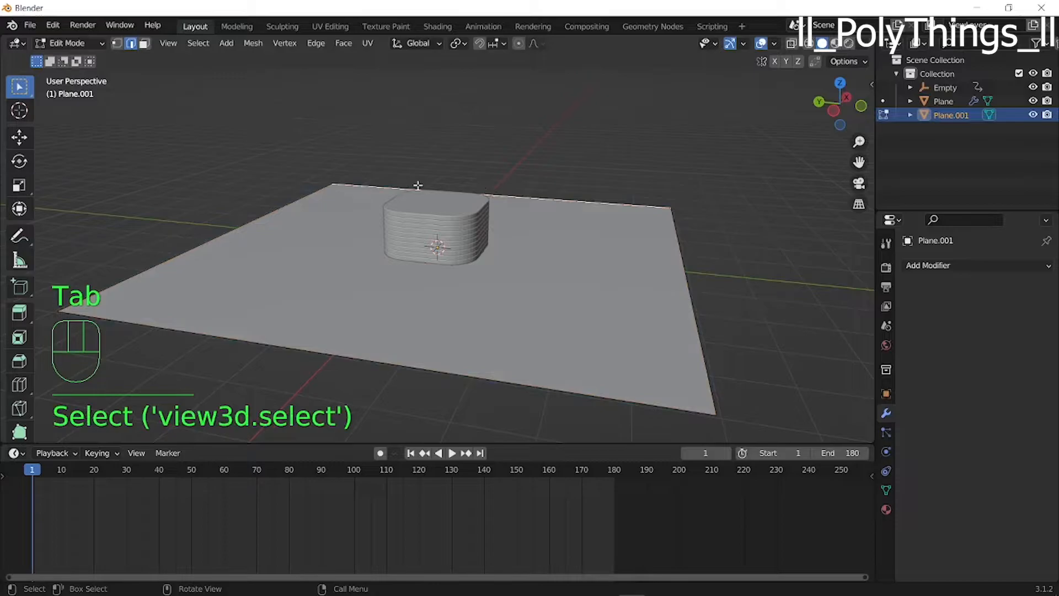
pyautogui.press('e')
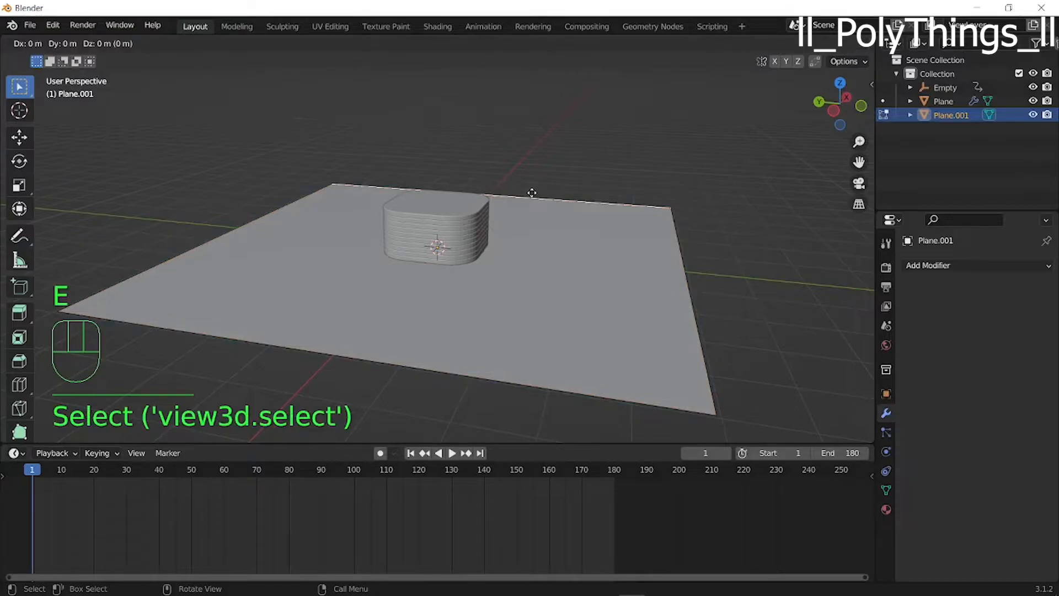
pyautogui.press('z')
pyautogui.click(460, 356)
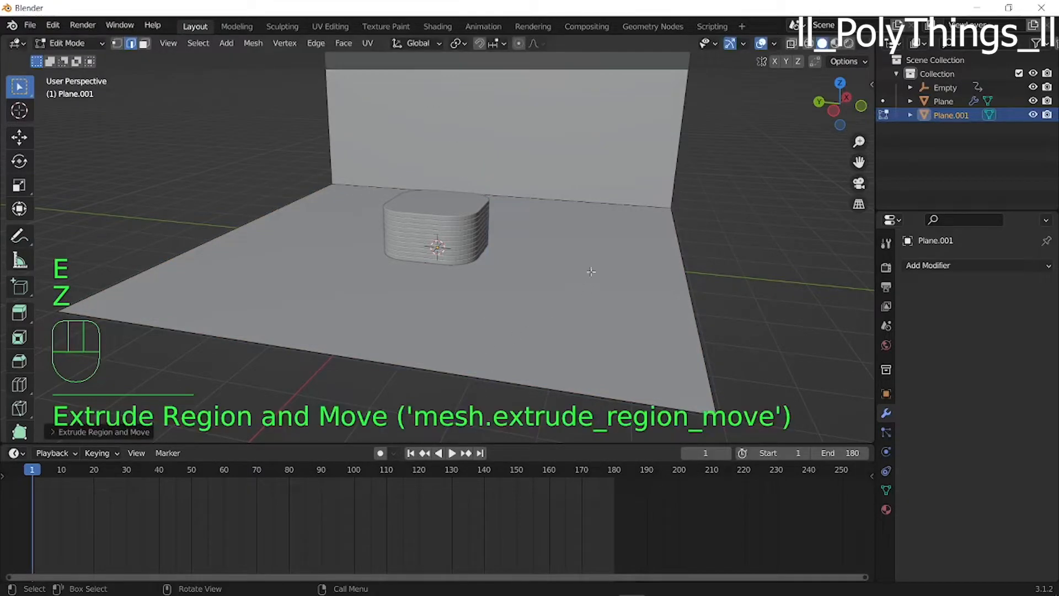
# Bevel the edge between the floor and the back wall with many segments to form a curved backdrop
pyautogui.scroll(4, 594, 237)
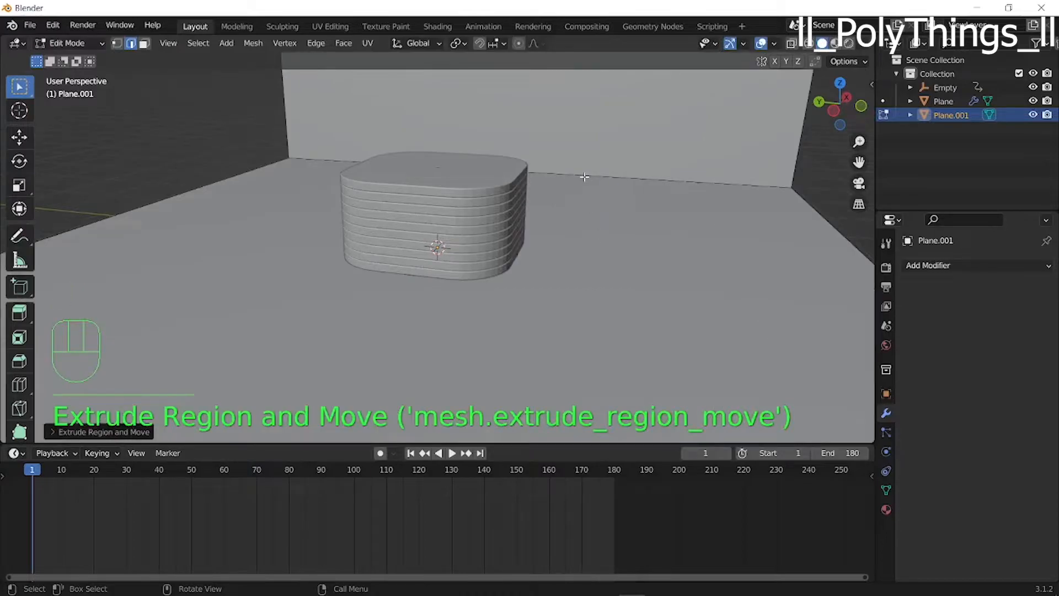
pyautogui.click(584, 177)
pyautogui.scroll(-4, 609, 204)
pyautogui.hotkey('ctrl', 'b')
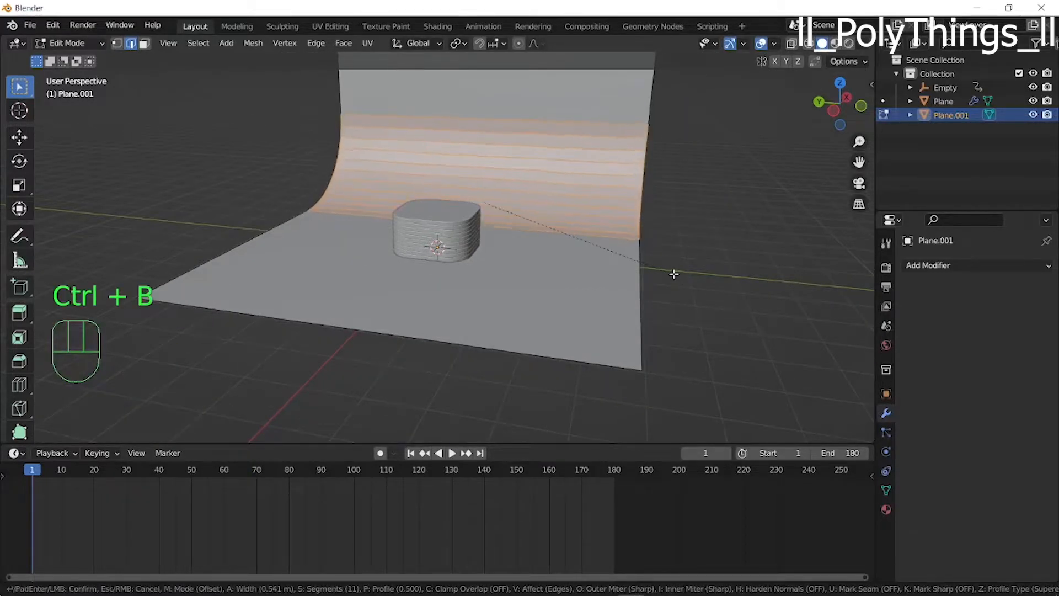
pyautogui.scroll(8, 662, 266)
pyautogui.click(661, 266)
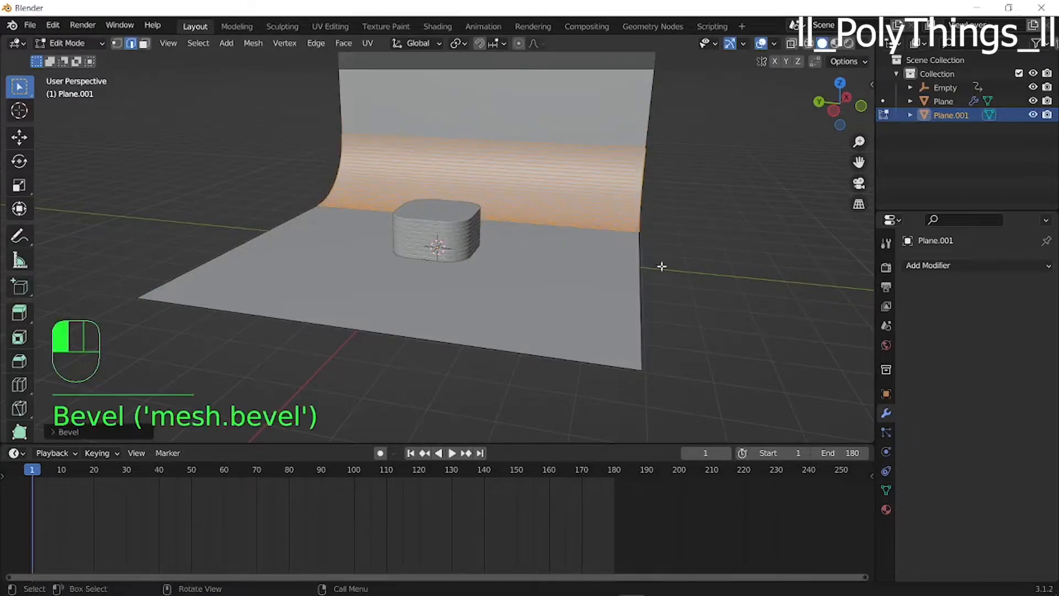
# Return to Object Mode and apply smooth shading to the backdrop
pyautogui.press('Tab')
pyautogui.scroll(5, 661, 265)
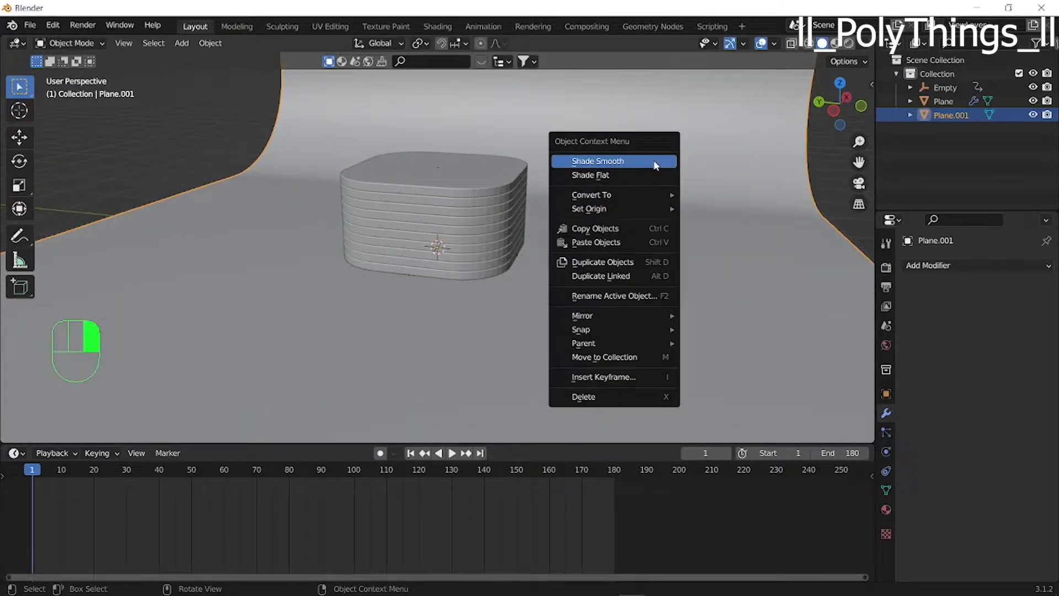
pyautogui.click(655, 164)
pyautogui.scroll(-2, 655, 164)
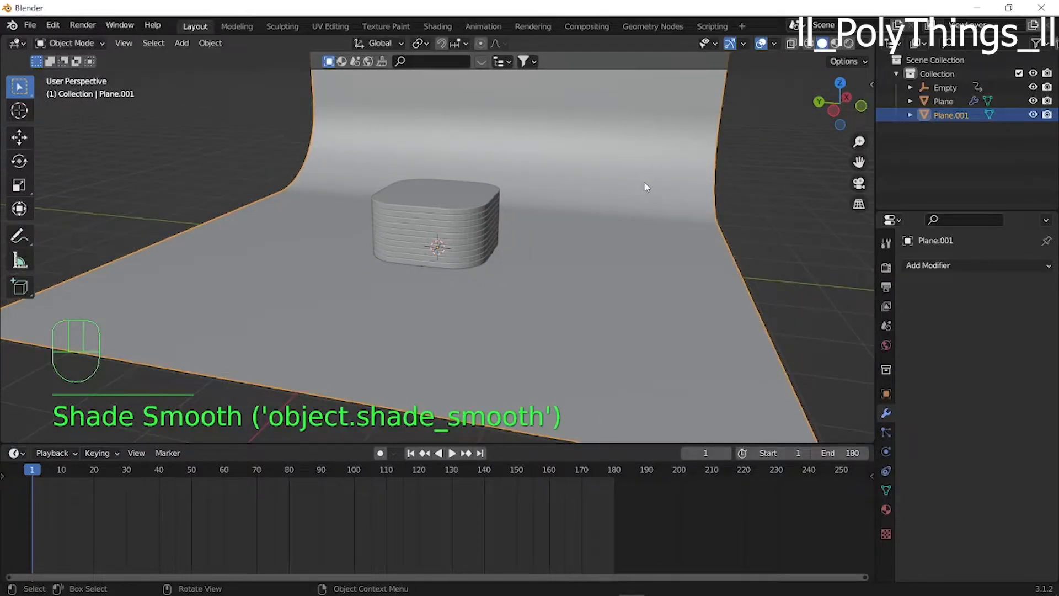
pyautogui.scroll(-3, 438, 245)
pyautogui.scroll(2, 439, 245)
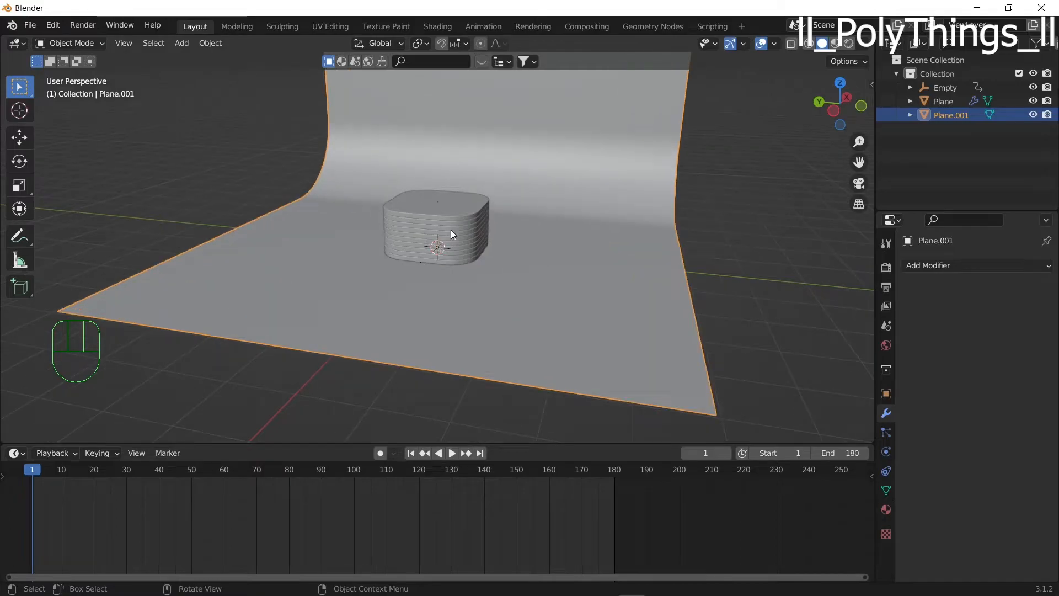
# Add a camera and align it to a frontal, slightly raised view of the stack and backdrop
pyautogui.moveTo(499, 251); pyautogui.dragTo(508, 230, button='middle')
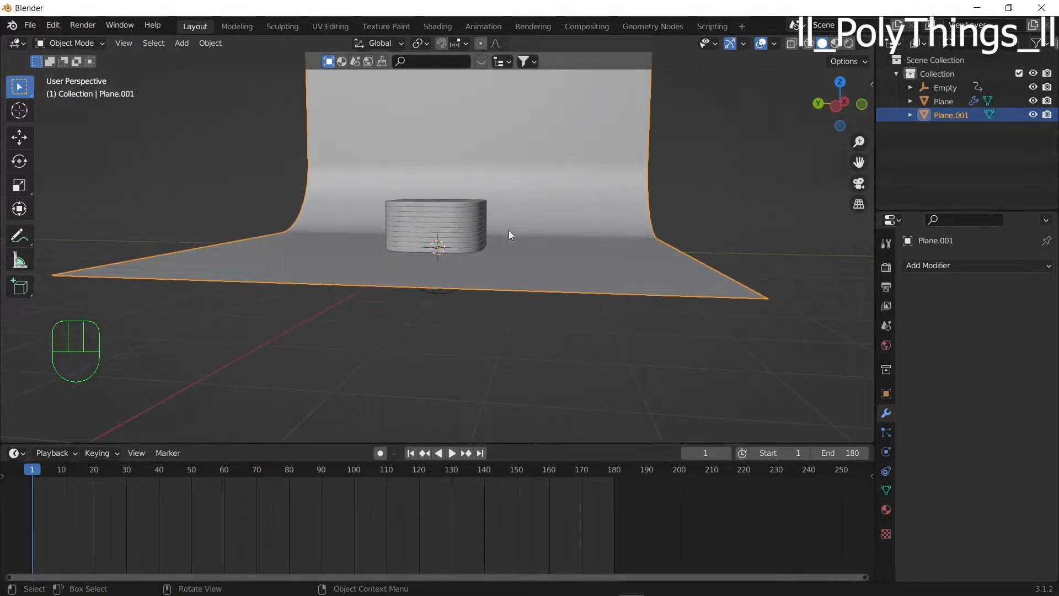
pyautogui.hotkey('shift', 'a')
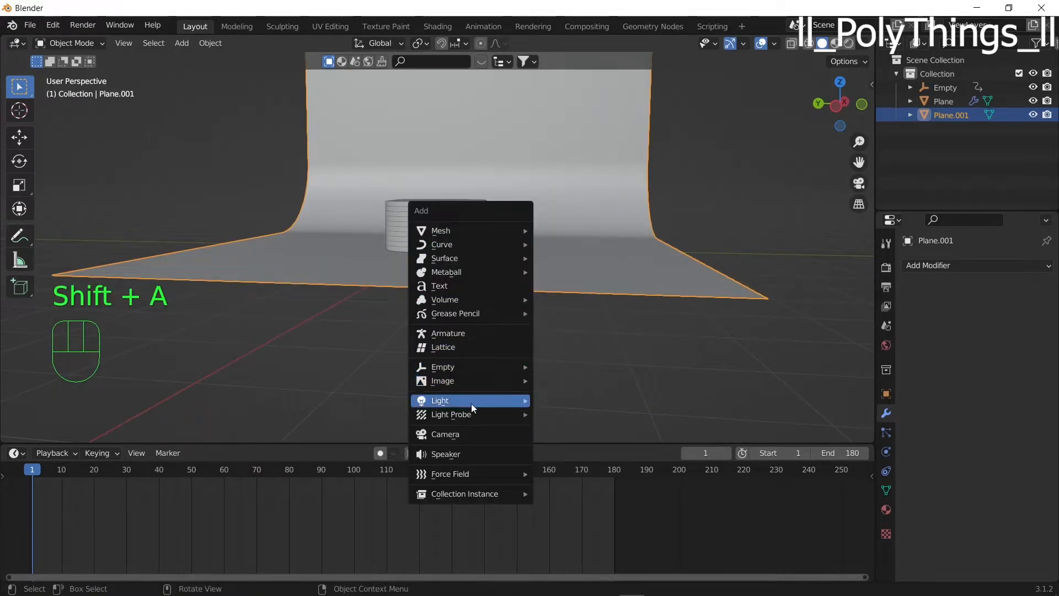
pyautogui.click(473, 434)
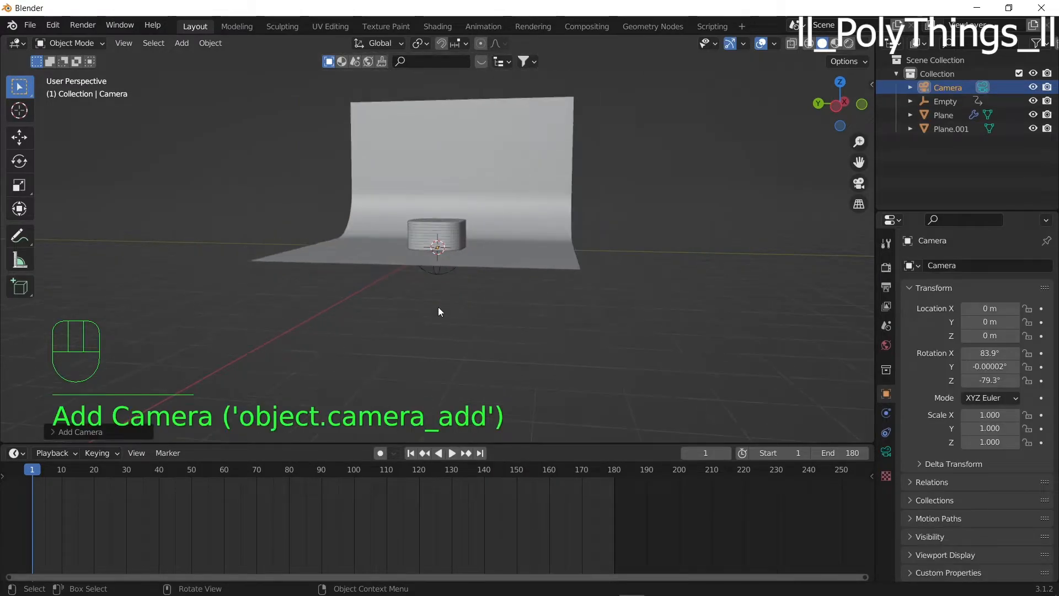
pyautogui.scroll(3, 441, 309)
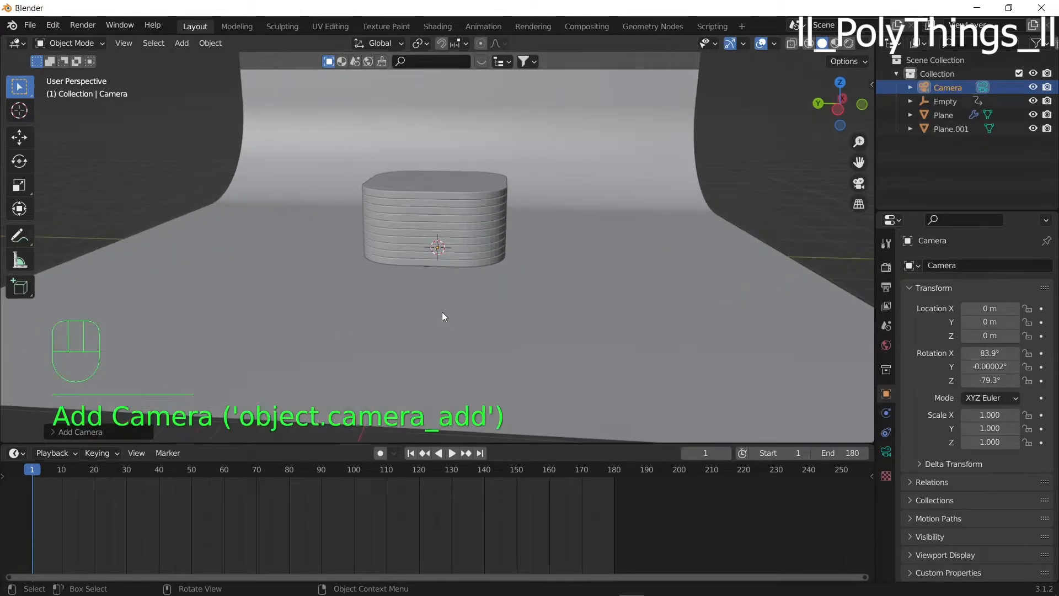
pyautogui.moveTo(471, 304)
pyautogui.mouseDown(button='middle')
pyautogui.moveTo(456, 295)
pyautogui.moveTo(477, 301)
pyautogui.mouseUp(button='middle')
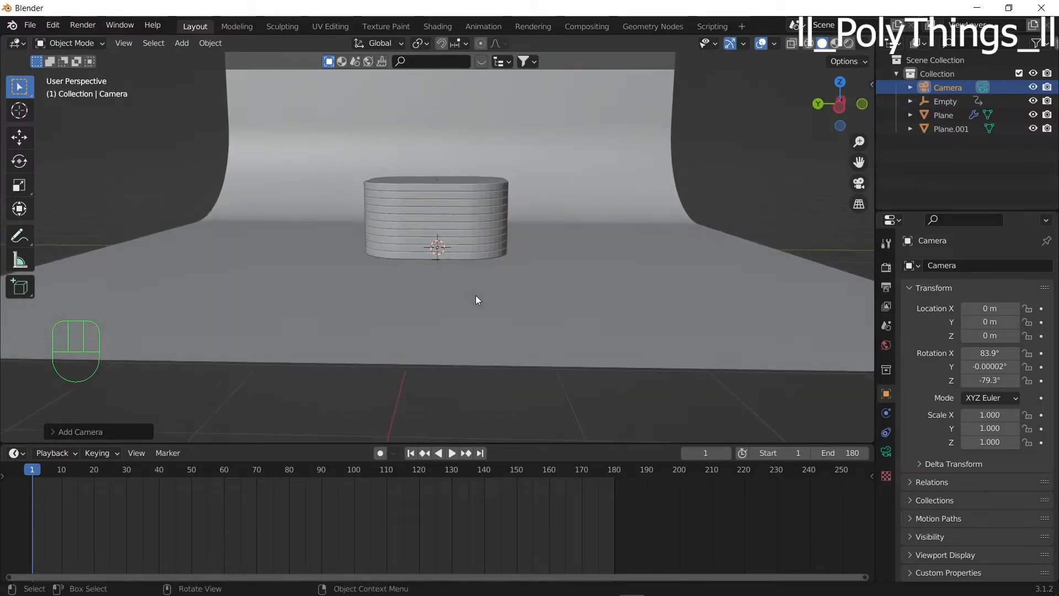
pyautogui.press('ctrl+alt+KP_0')
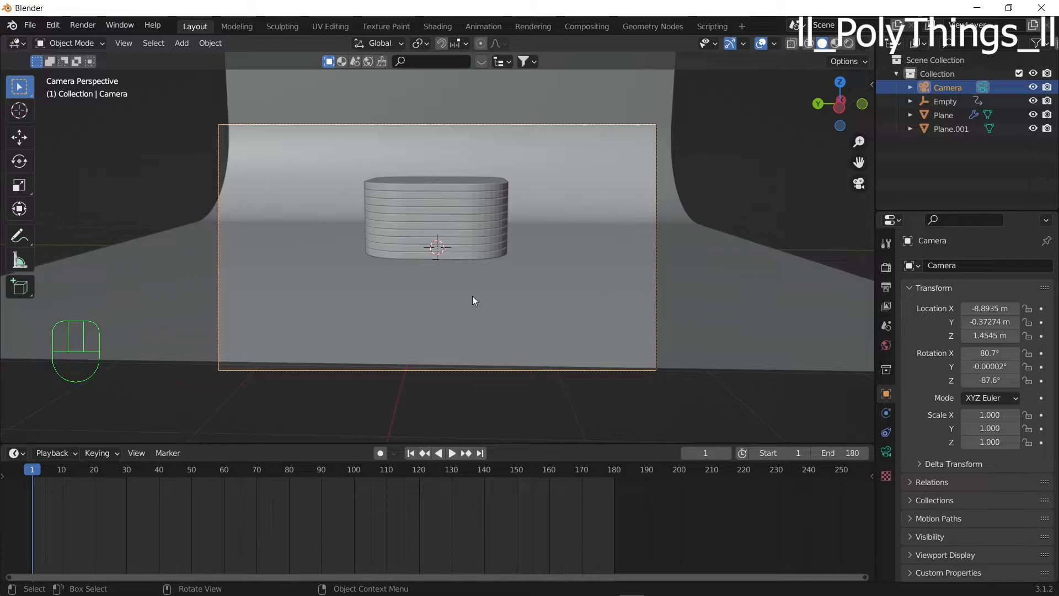
# Move the camera along the global Y axis to about -0.07 m to center the stack in its frame
pyautogui.press('g')
pyautogui.press('y')
pyautogui.click(386, 283)
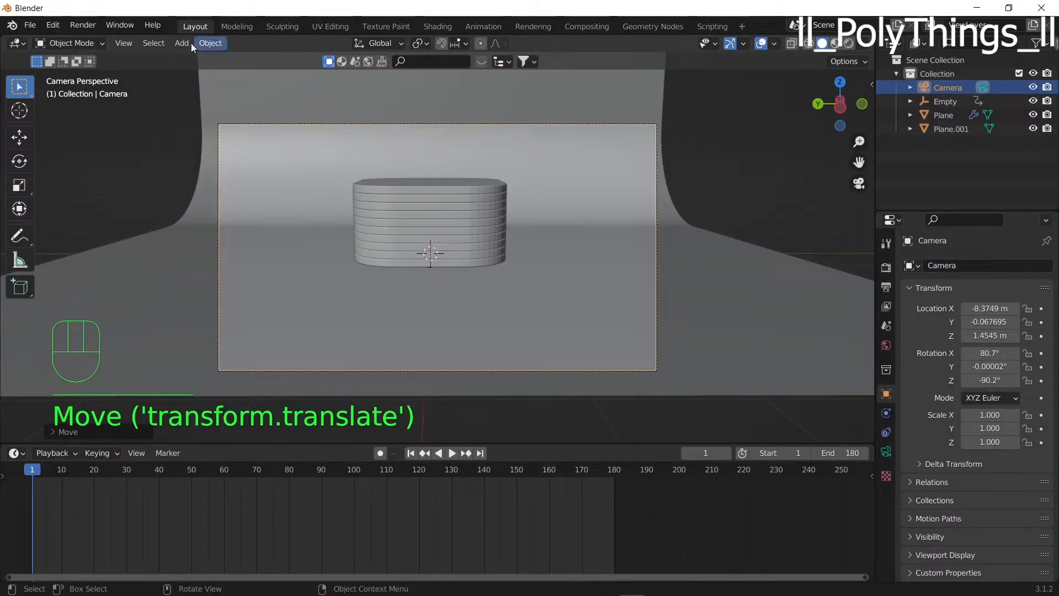
pyautogui.click(128, 43)
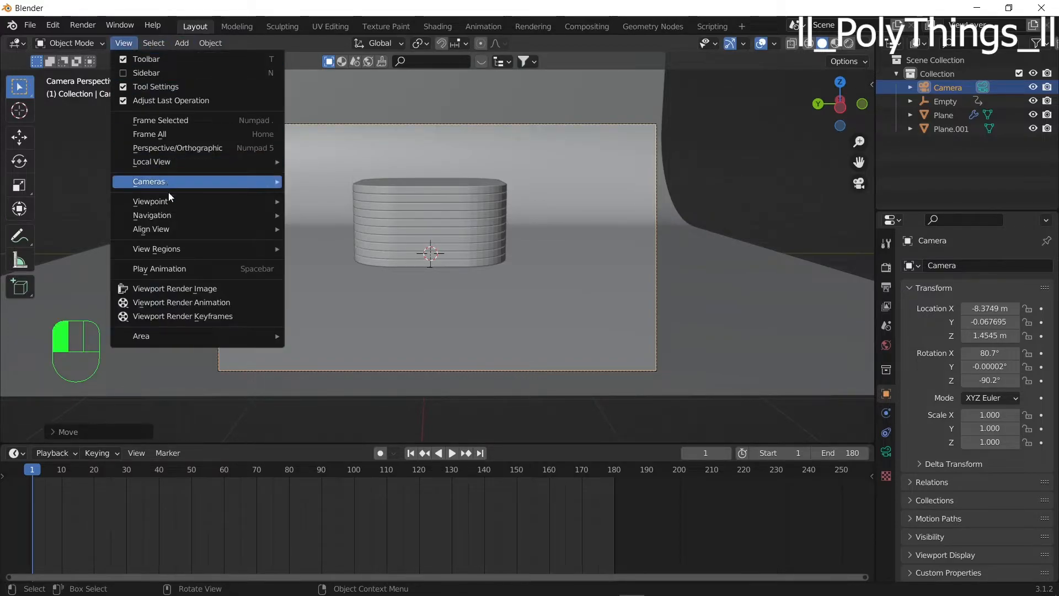
pyautogui.moveTo(187, 230)
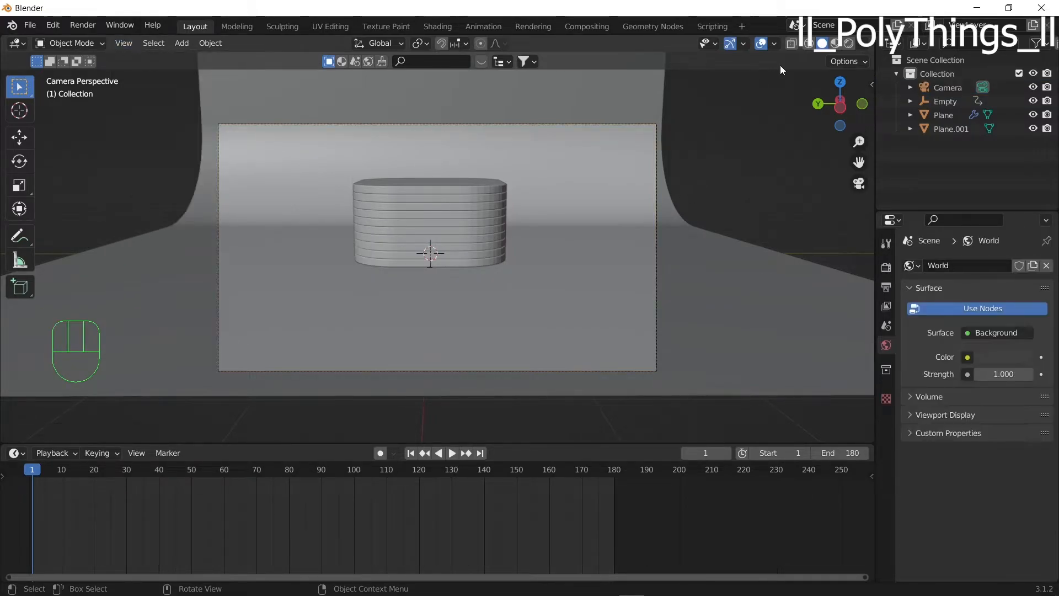
# Switch the viewport to rendered shading to preview the scene through the camera
pyautogui.click(848, 44)
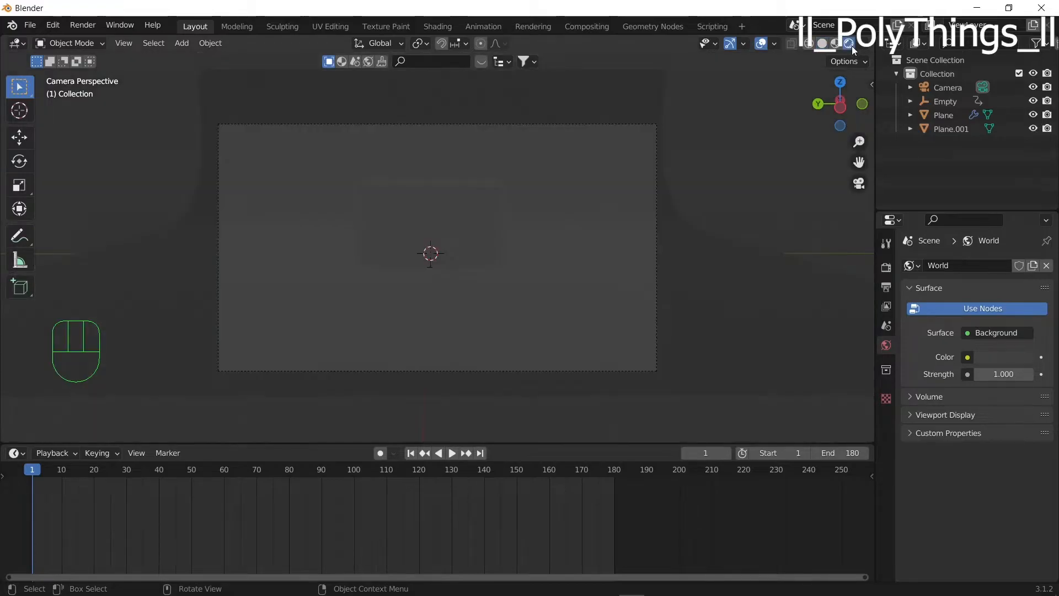
pyautogui.scroll(2, 537, 193)
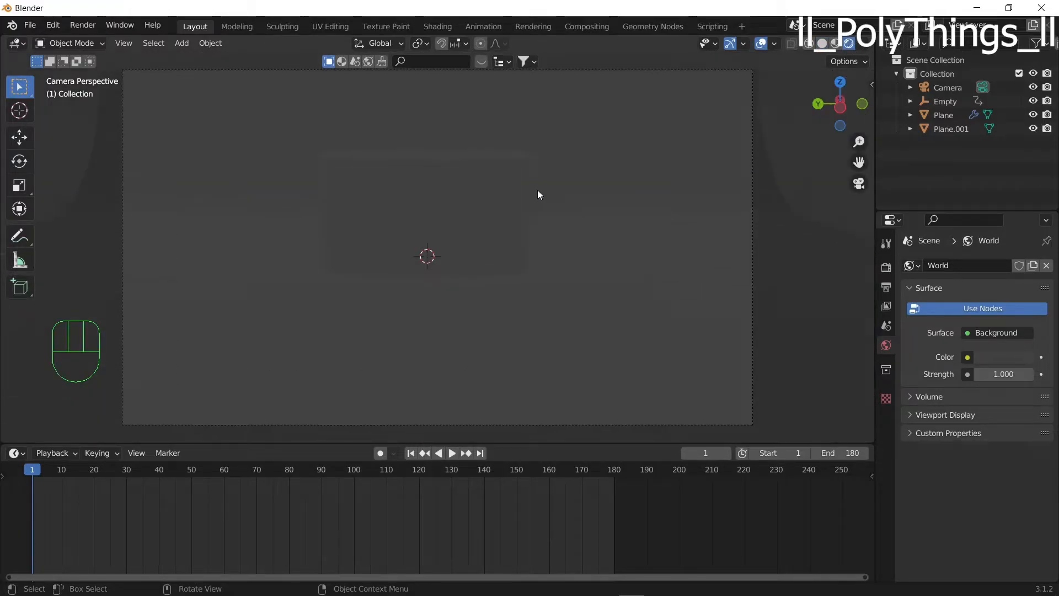
pyautogui.scroll(-3, 491, 227)
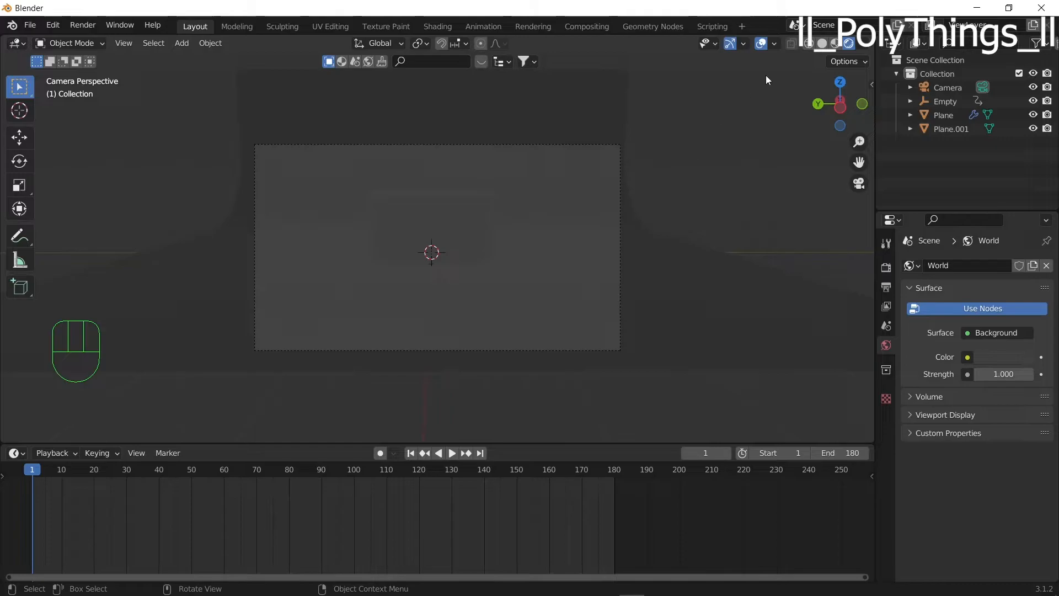
# Return the viewport to solid shading and set the render engine to Cycles with GPU Compute as the device
pyautogui.click(822, 44)
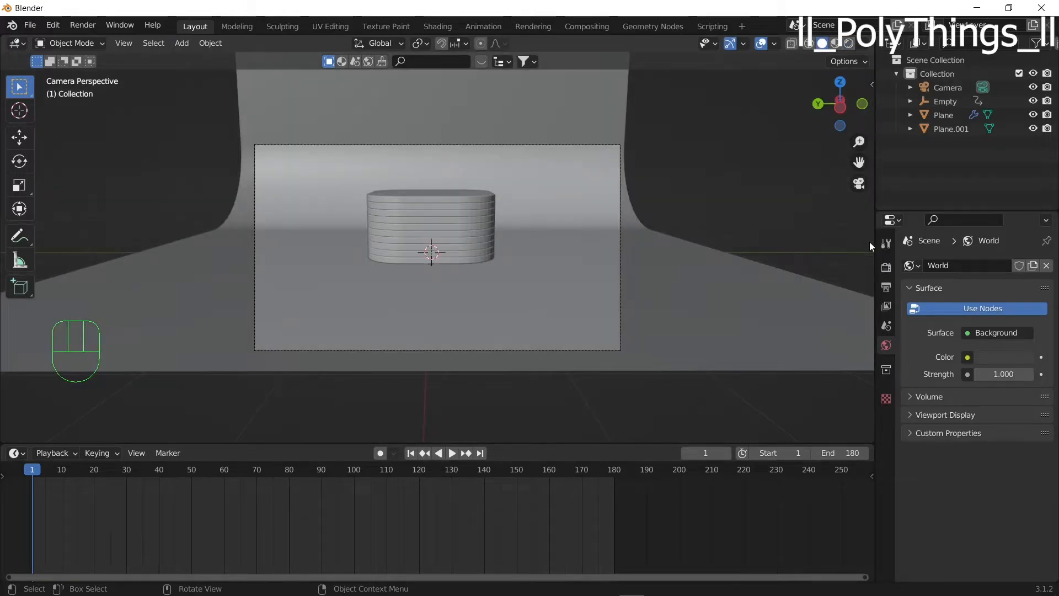
pyautogui.click(885, 267)
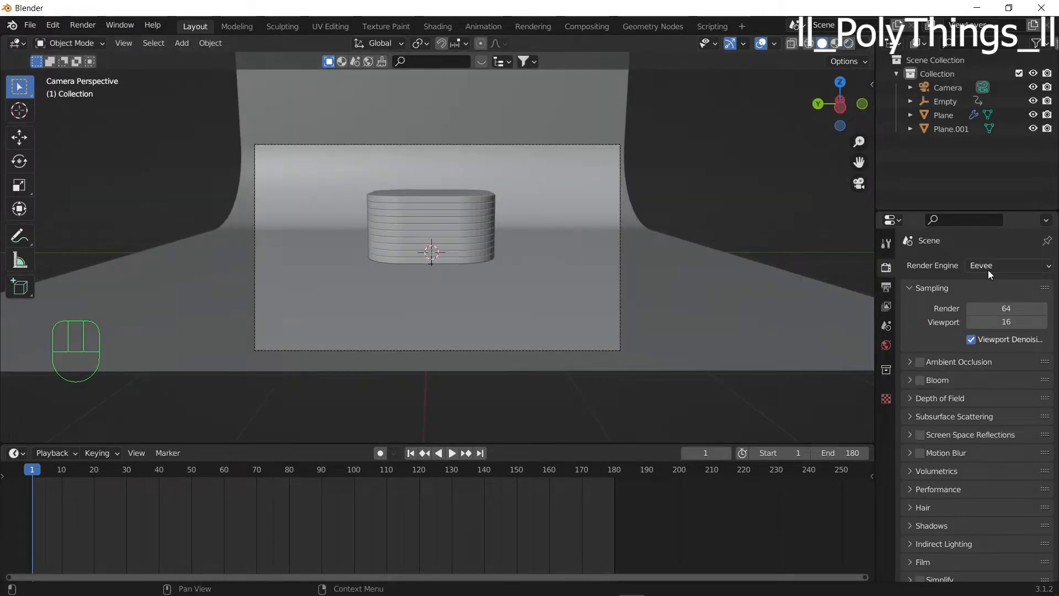
pyautogui.click(987, 270)
pyautogui.click(967, 280)
pyautogui.click(991, 271)
pyautogui.click(990, 309)
pyautogui.click(988, 298)
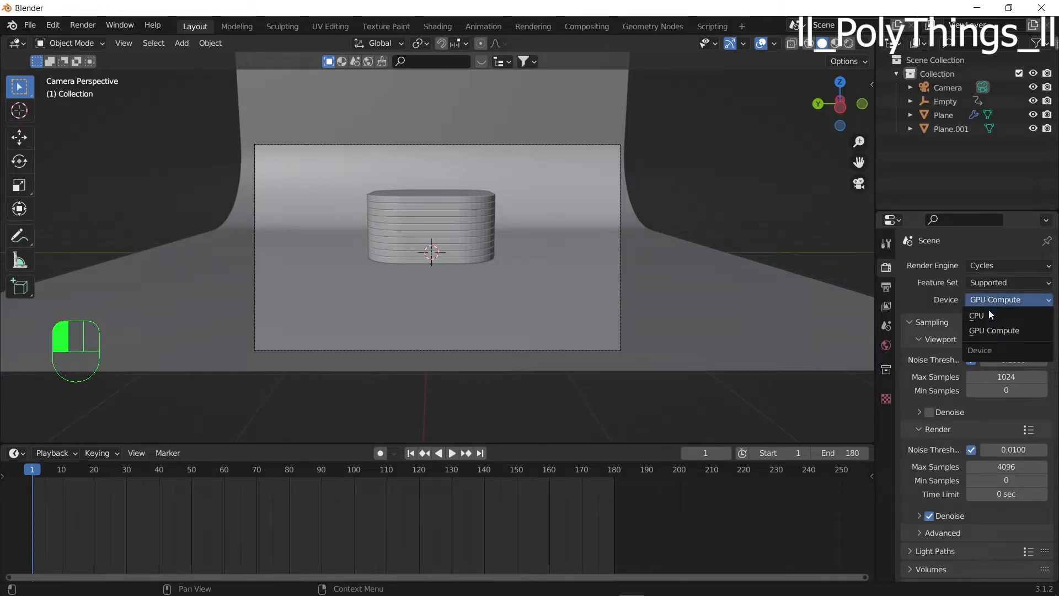
pyautogui.click(991, 329)
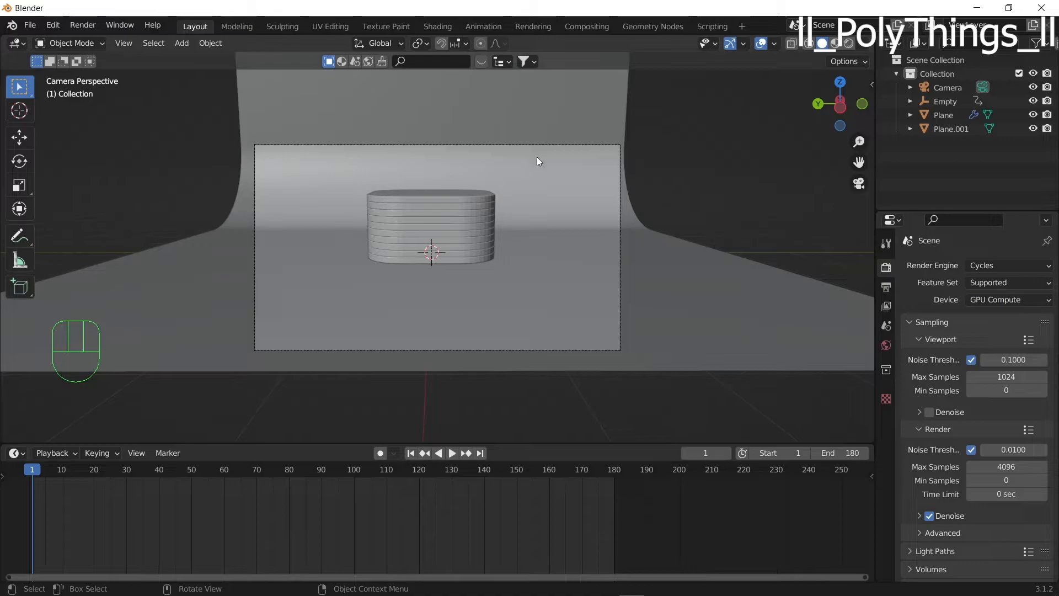
# Add a plane and raise it along the Z axis until it sits above the slab stack
pyautogui.hotkey('shift', 'a')
pyautogui.moveTo(683, 144)
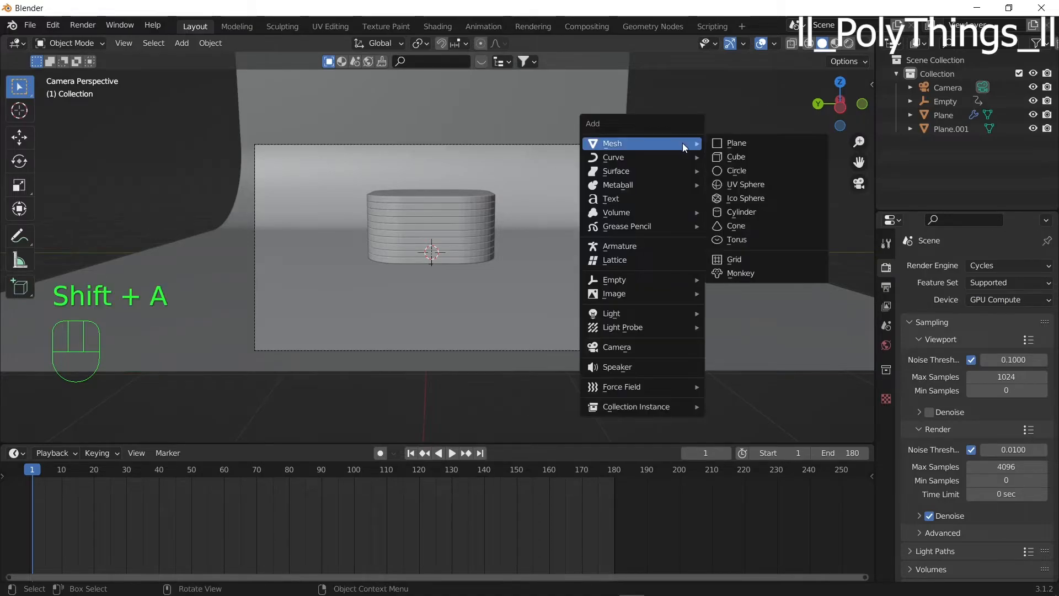
pyautogui.click(755, 143)
pyautogui.press('g')
pyautogui.press('z')
pyautogui.click(727, 416)
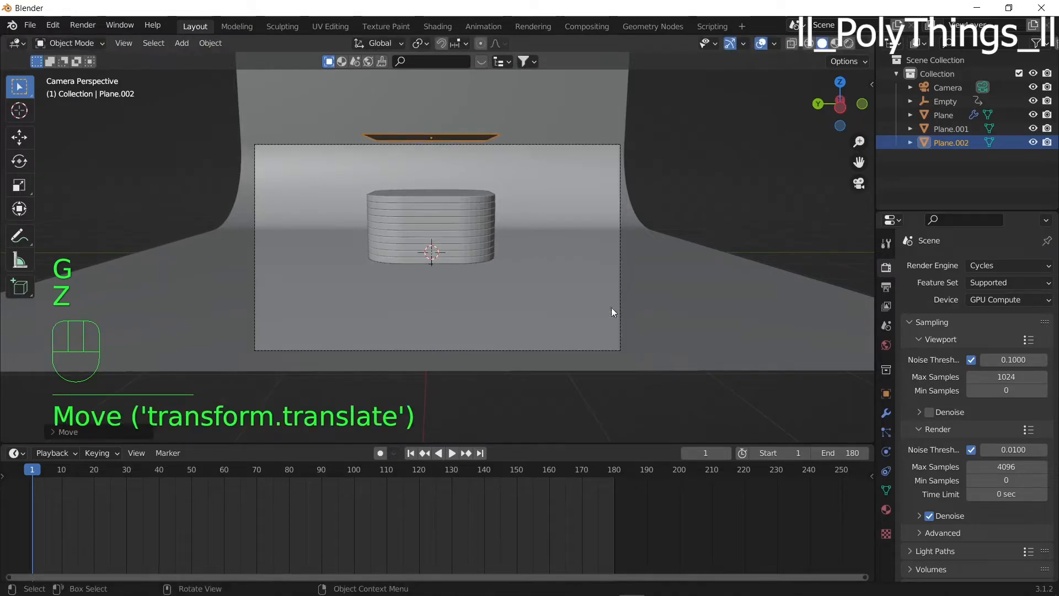
# Create a new material for the plane above the stack and delete its Principled BSDF node
pyautogui.click(434, 26)
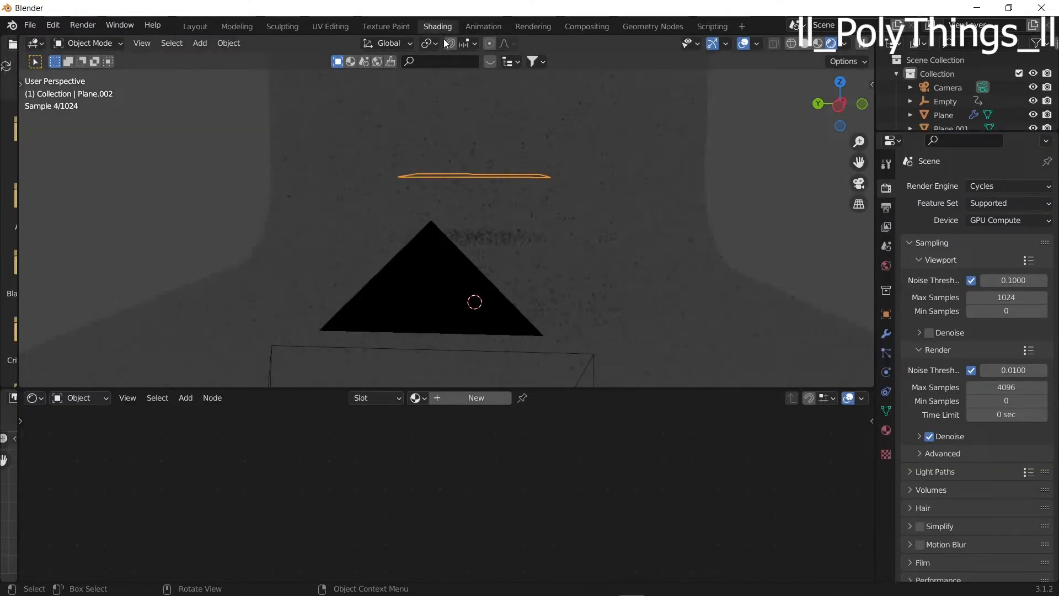
pyautogui.click(843, 45)
pyautogui.click(448, 398)
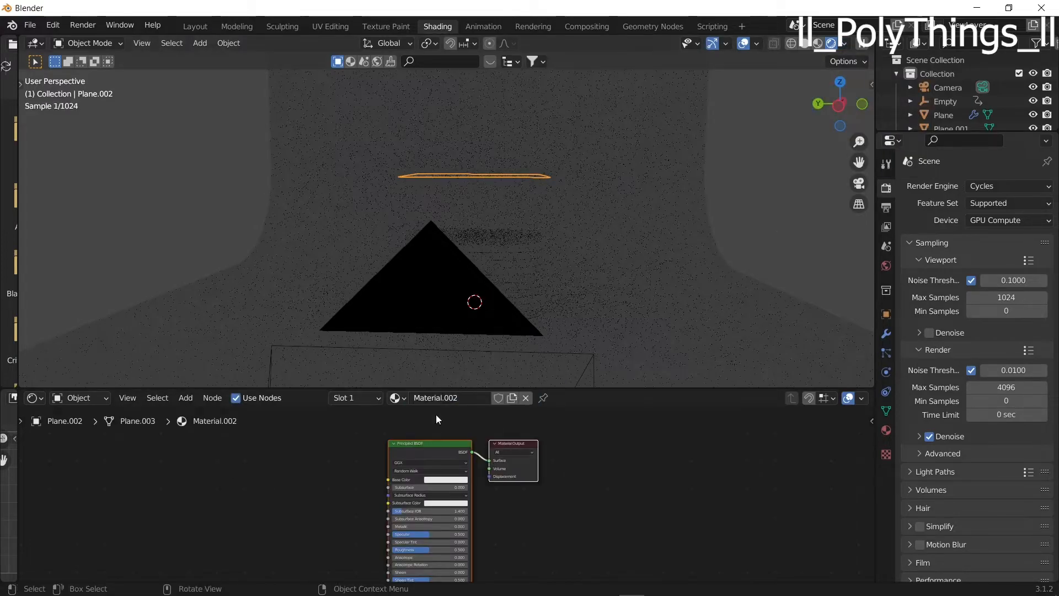
pyautogui.moveTo(362, 424); pyautogui.dragTo(402, 484)
pyautogui.press('x')
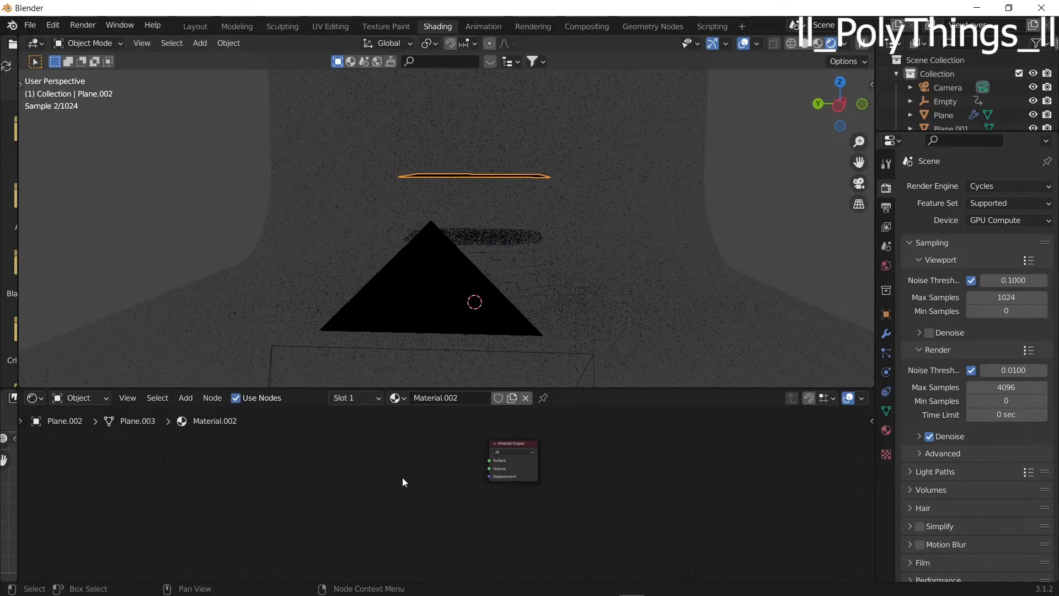
# Add an Emission shader, connect it to the Material Output's Surface input, and set its strength to 4
pyautogui.hotkey('shift', 'a')
pyautogui.moveTo(395, 489)
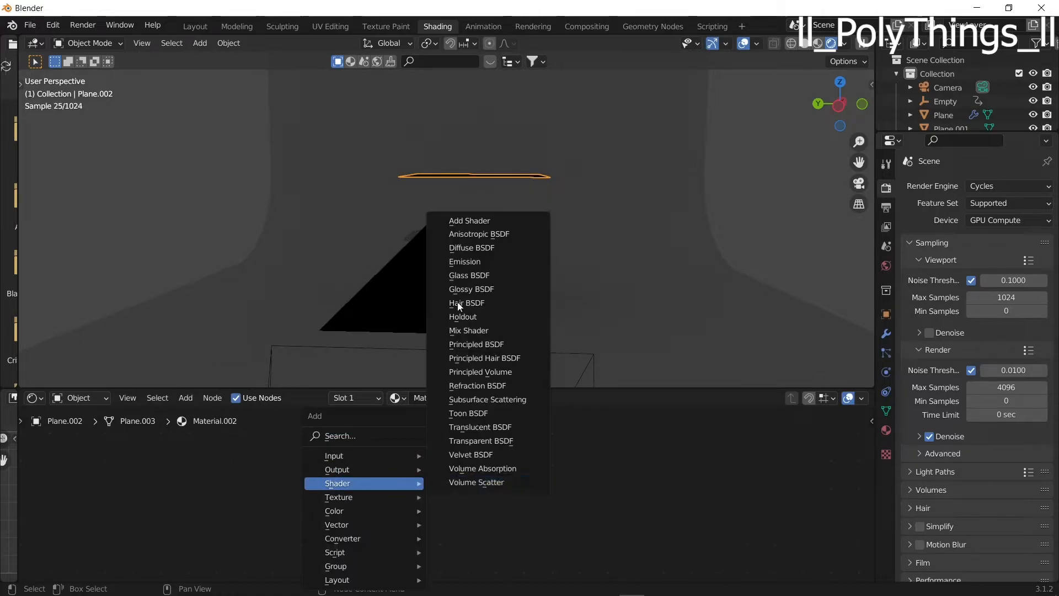
pyautogui.click(457, 262)
pyautogui.click(423, 467)
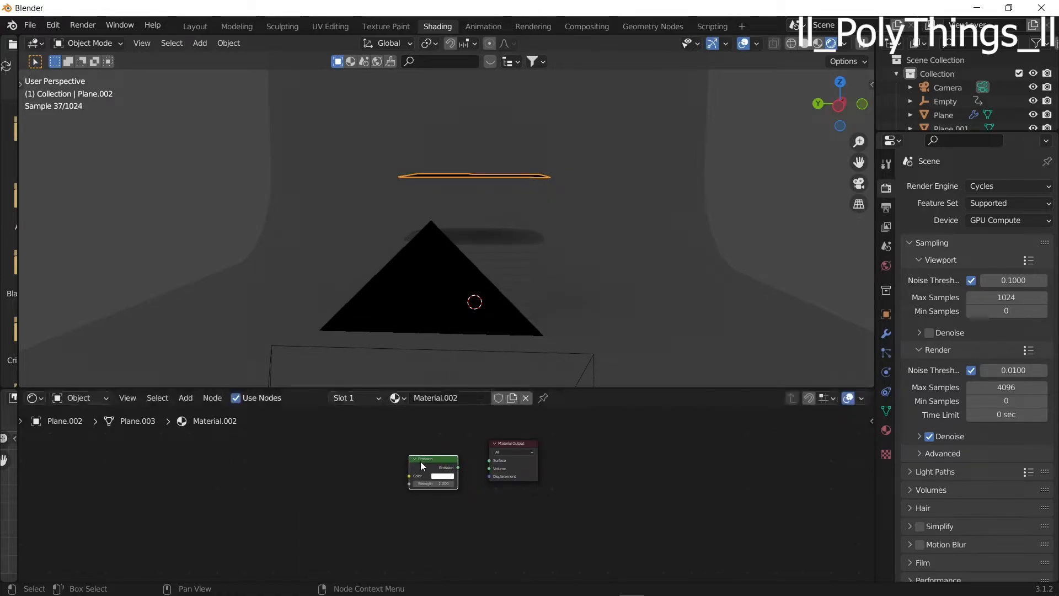
pyautogui.moveTo(457, 470); pyautogui.dragTo(488, 461)
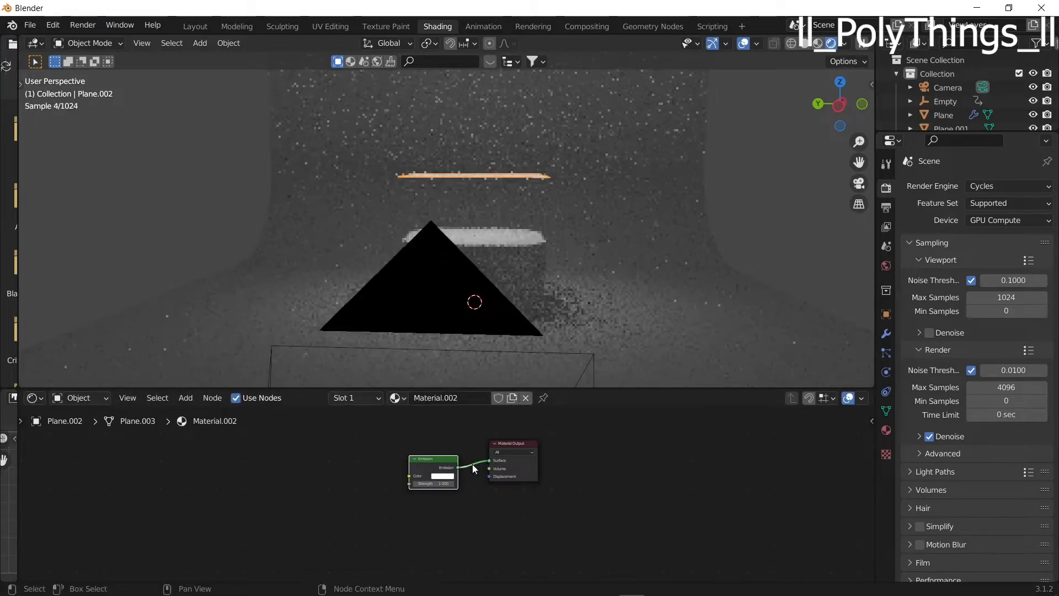
pyautogui.moveTo(524, 256); pyautogui.dragTo(518, 279, button='middle')
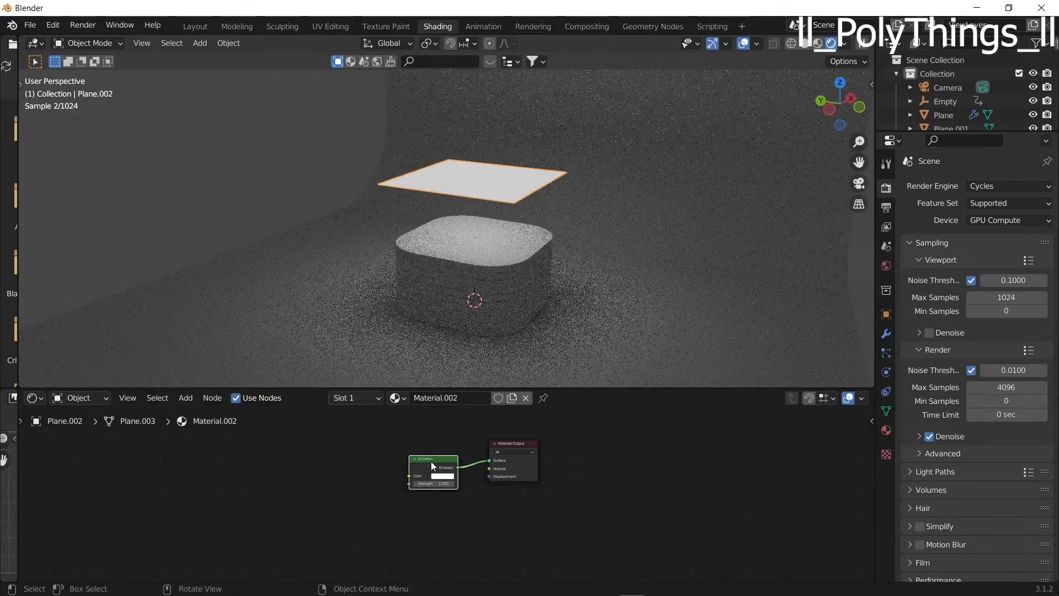
pyautogui.moveTo(436, 484); pyautogui.dragTo(458, 483)
# Shift the light plane to about -0.75 m on X, tilt it about -16.2° around Y, and check the lighting through the camera
pyautogui.moveTo(472, 277); pyautogui.dragTo(663, 277, button='middle')
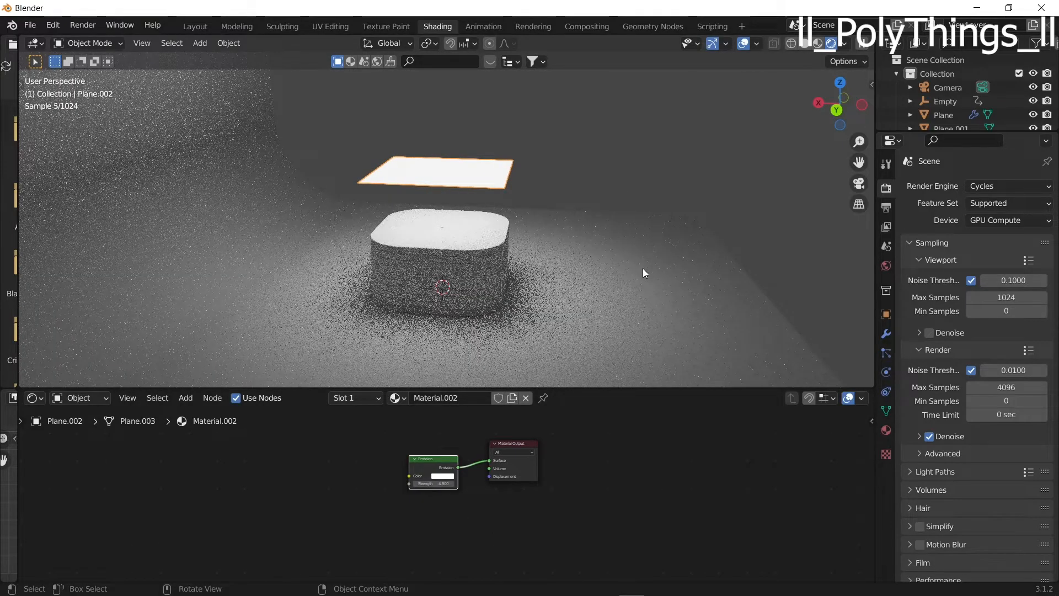
pyautogui.press('g')
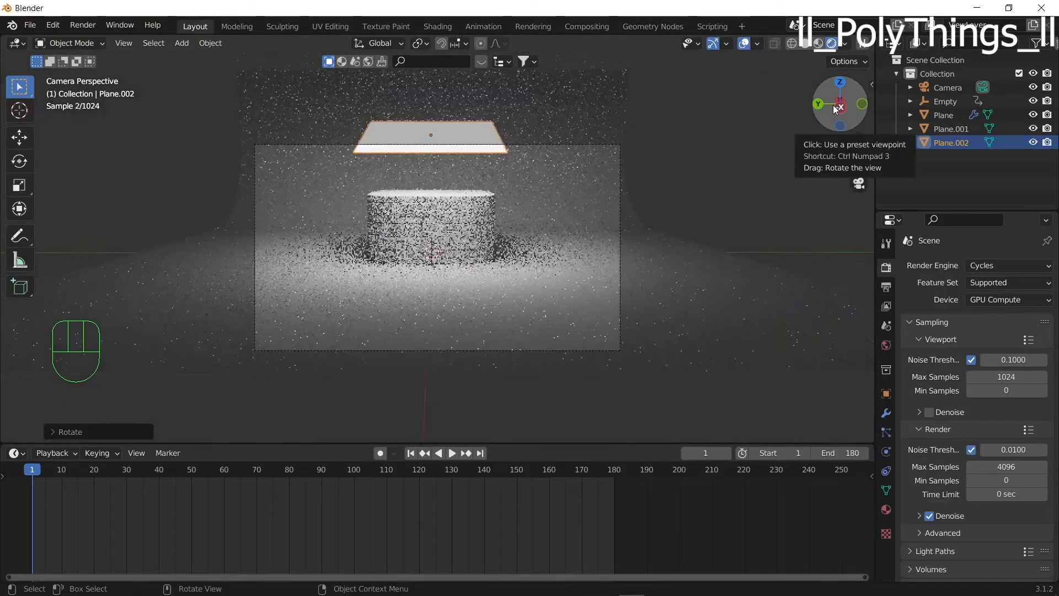
pyautogui.press('KP_0')
pyautogui.press('KP_0')
pyautogui.scroll(5, 495, 160)
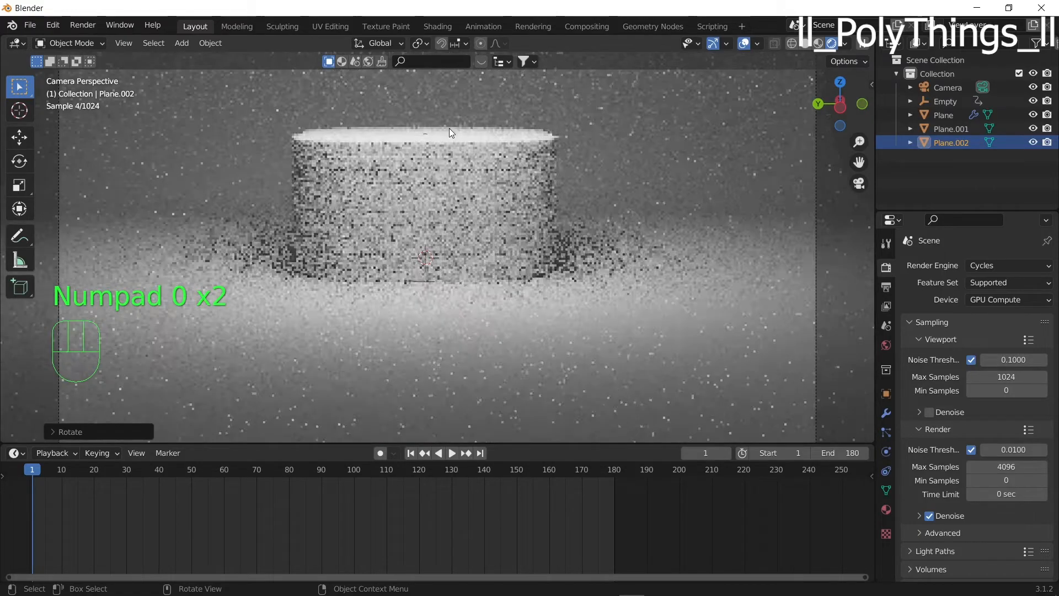
pyautogui.scroll(-4, 441, 130)
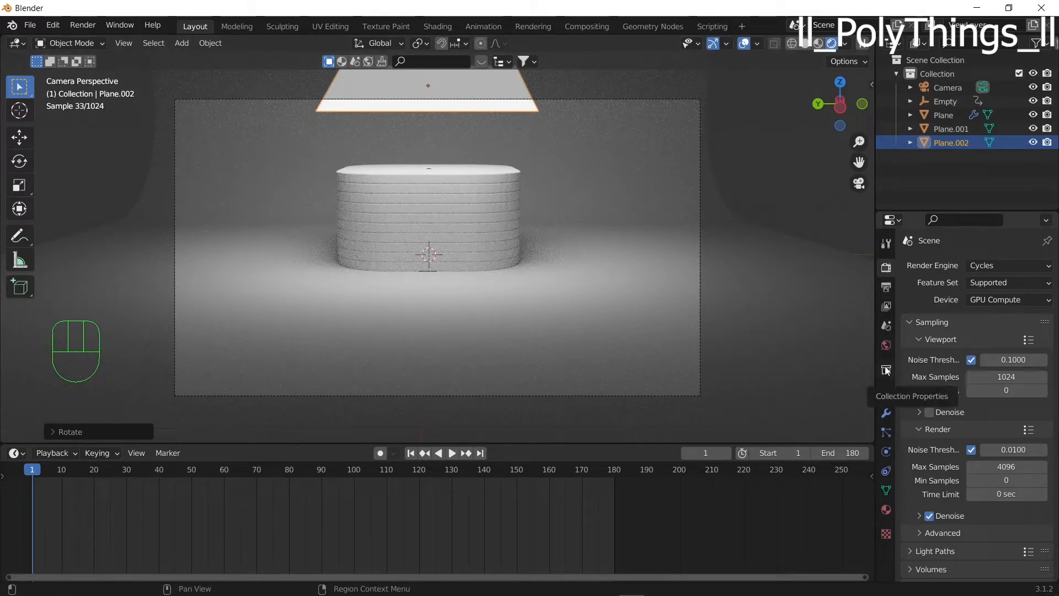
# Turn off Camera and Shadow ray visibility for the light plane
pyautogui.click(886, 369)
pyautogui.click(886, 394)
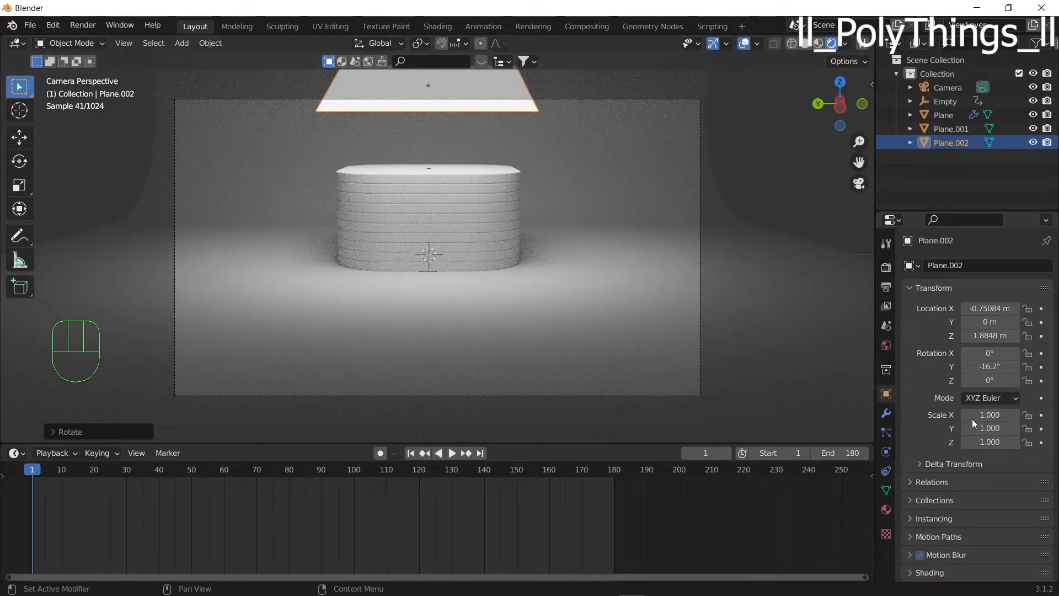
pyautogui.scroll(-3, 948, 460)
pyautogui.click(909, 518)
pyautogui.scroll(-5, 931, 498)
pyautogui.scroll(-3, 938, 505)
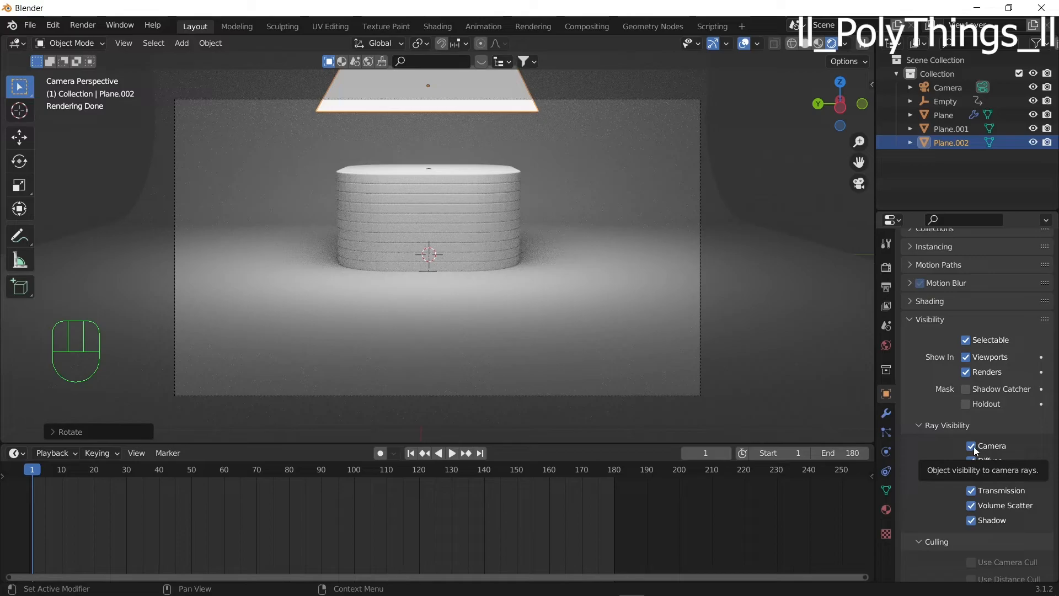
pyautogui.click(972, 447)
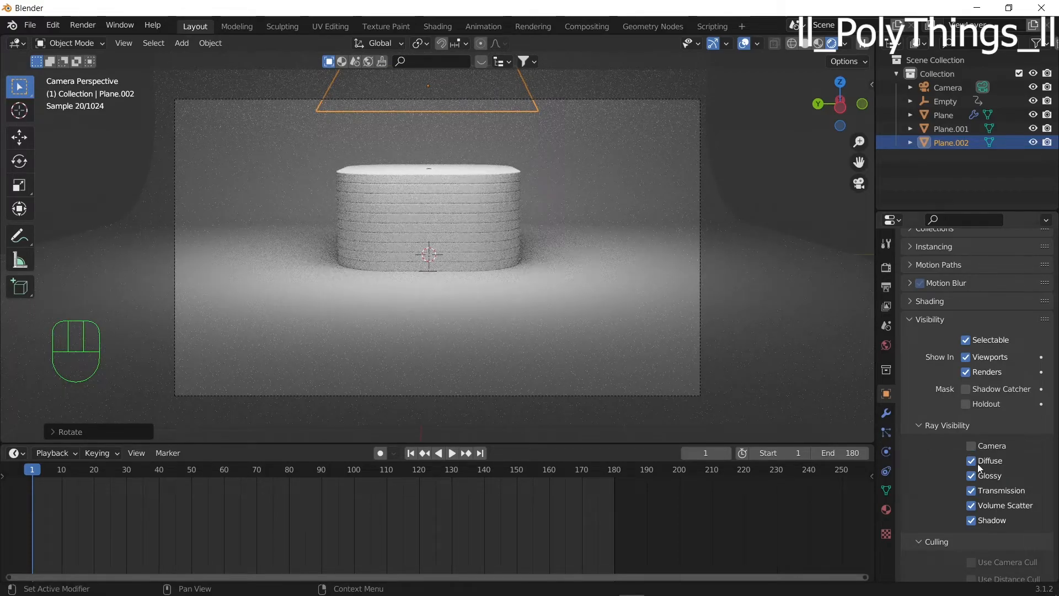
pyautogui.click(974, 520)
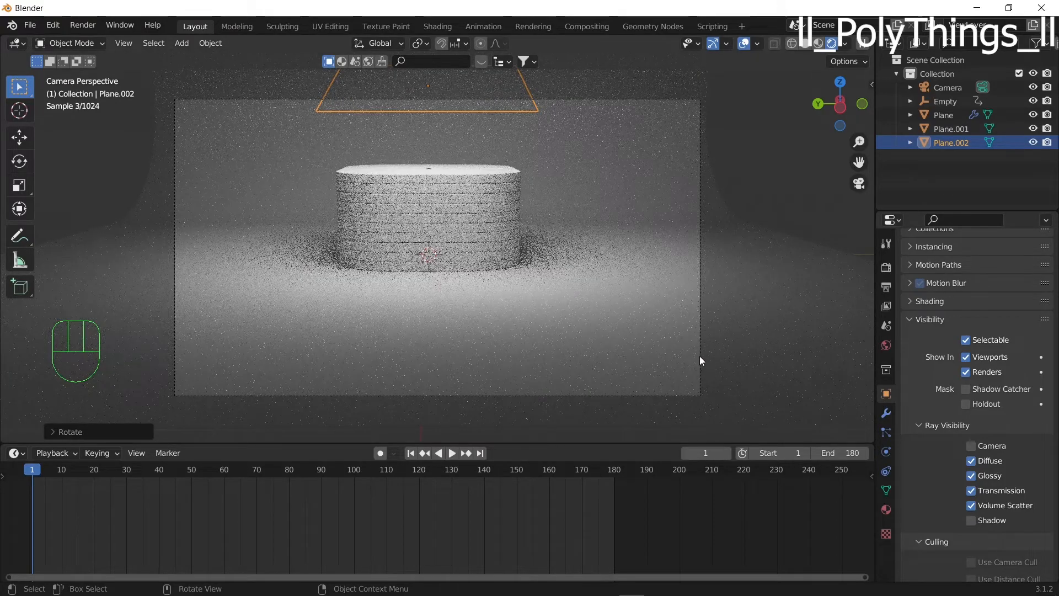
pyautogui.scroll(2, 486, 185)
pyautogui.scroll(-2, 485, 183)
pyautogui.scroll(-1, 486, 183)
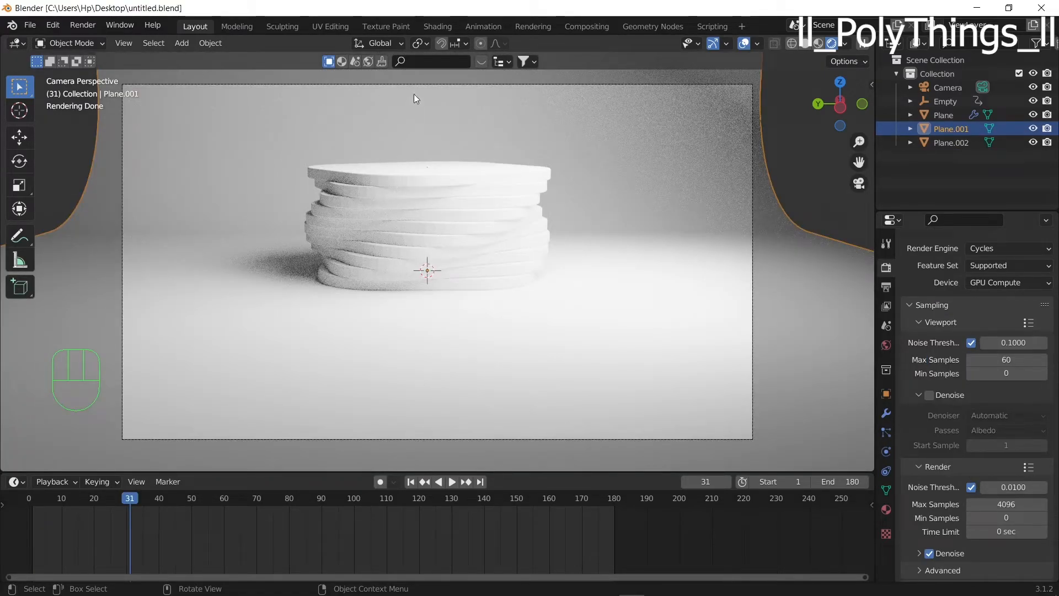
# Create a new material for the slab stack and give it a light green base color
pyautogui.click(432, 25)
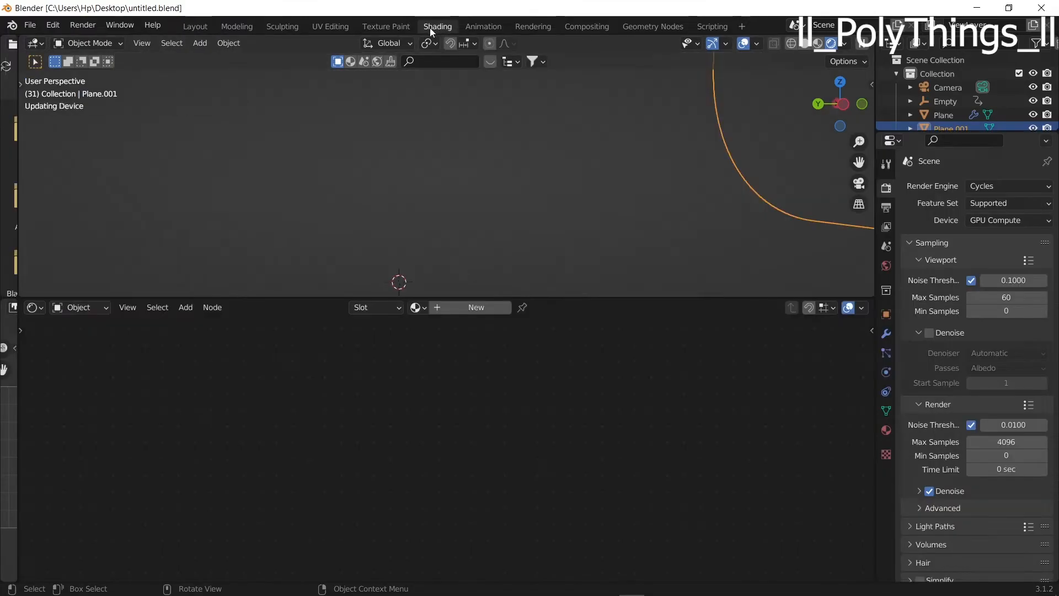
pyautogui.scroll(-3, 422, 152)
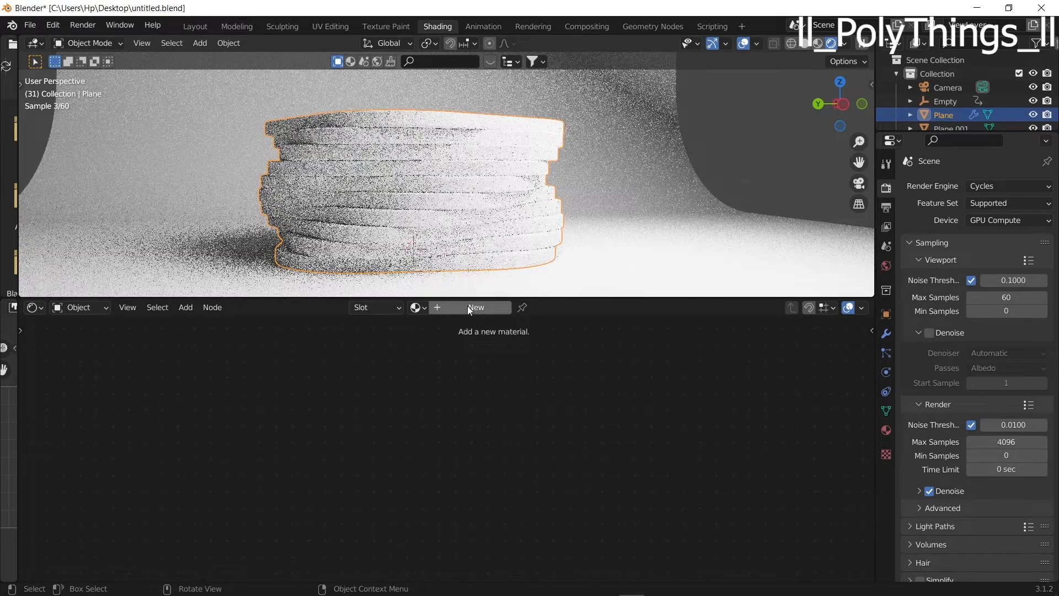
pyautogui.click(469, 308)
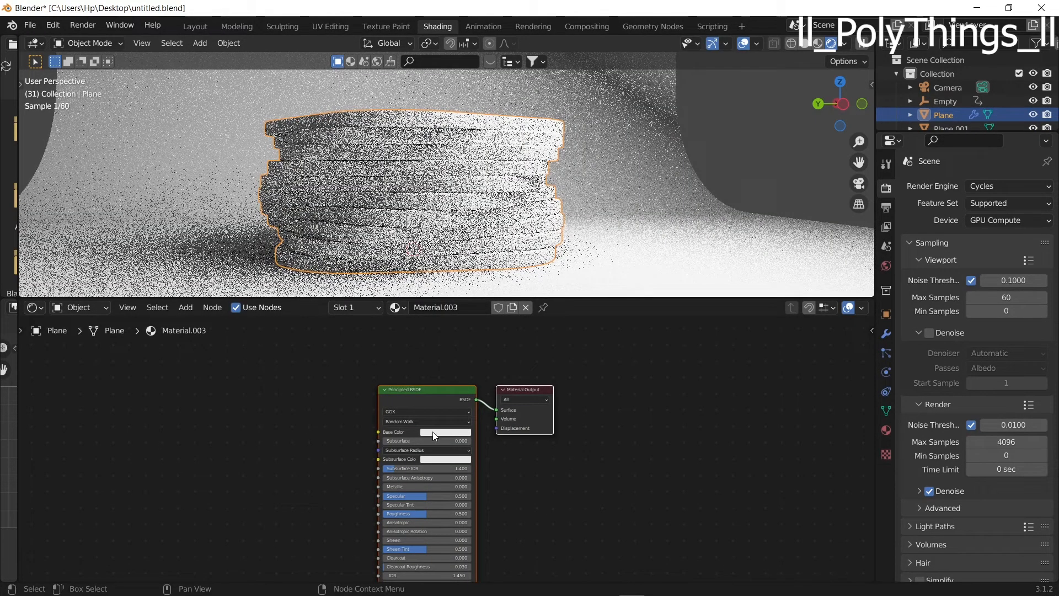
pyautogui.click(433, 432)
pyautogui.click(445, 339)
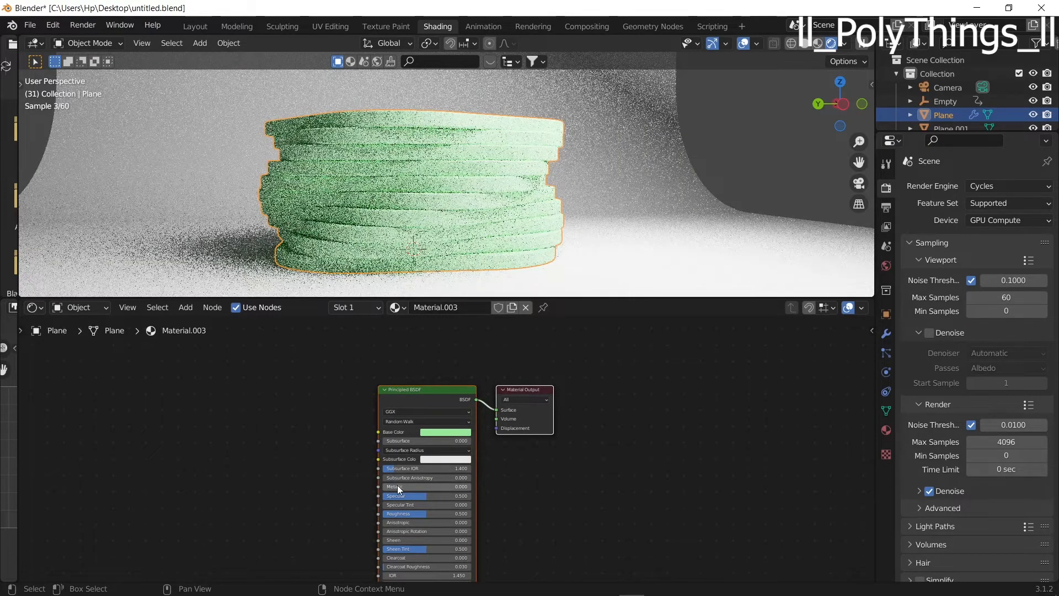
# Set the green material's metallic value to 1 and its roughness to 0.3
pyautogui.moveTo(398, 485); pyautogui.dragTo(471, 485)
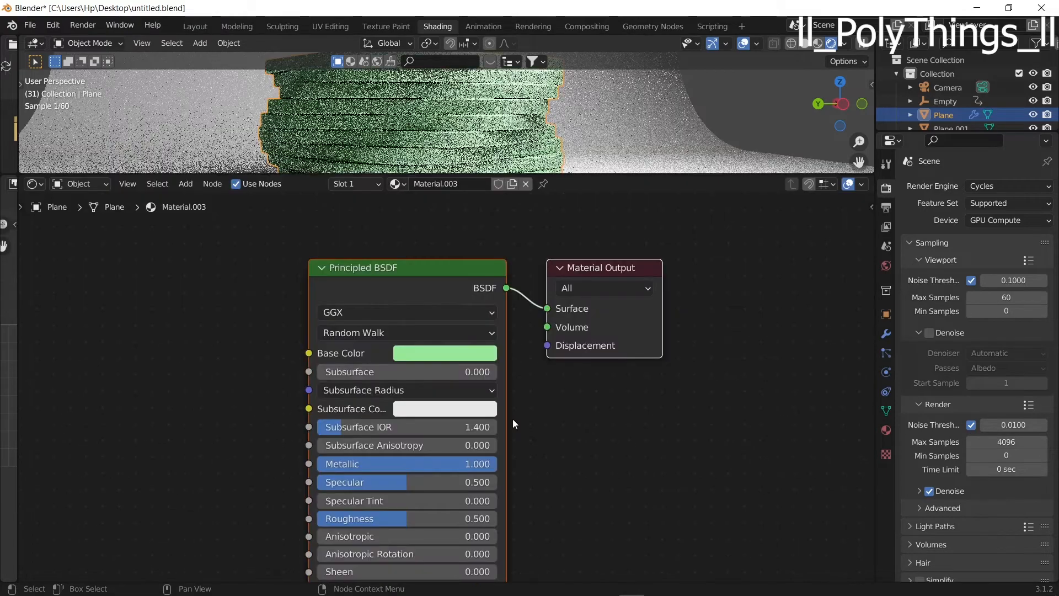
pyautogui.keyDown('shift'); pyautogui.scroll(-5, 548, 331); pyautogui.keyUp('shift')
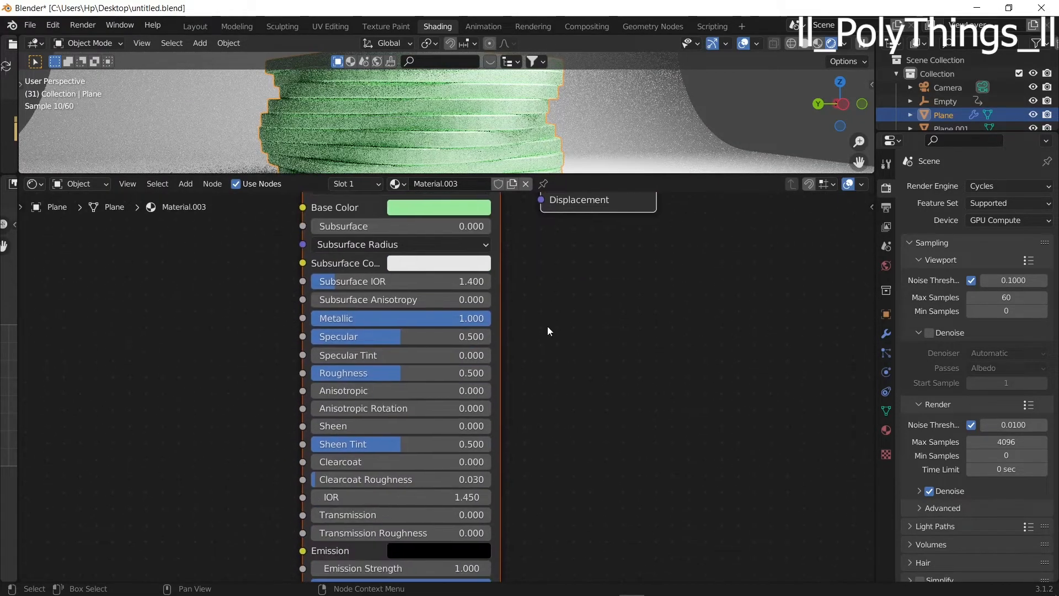
pyautogui.click(375, 369)
pyautogui.press('BackSpace')
pyautogui.write('.3')
pyautogui.press('Return')
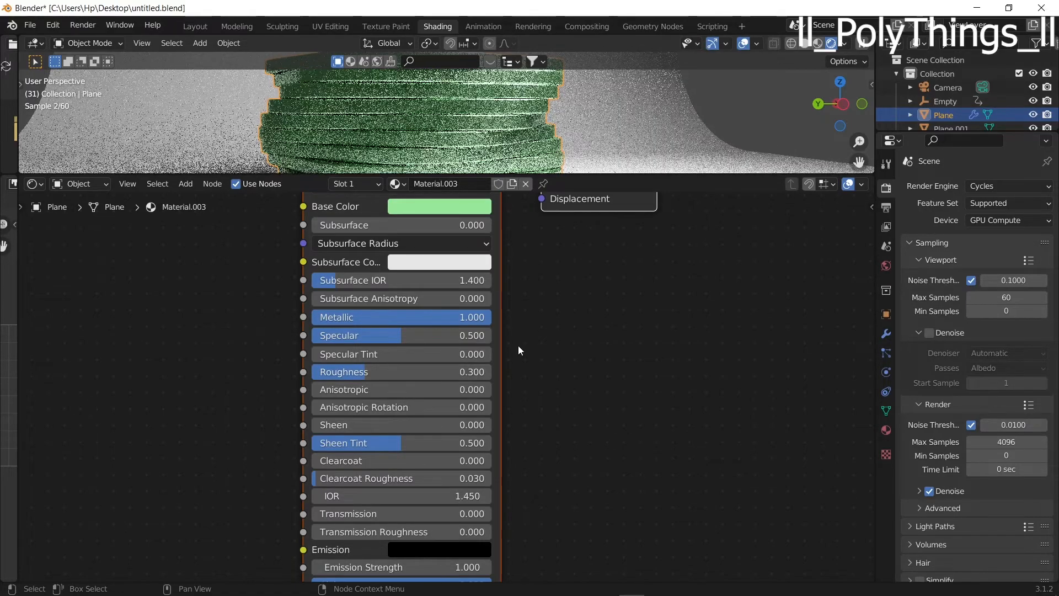
pyautogui.scroll(-1, 519, 351)
pyautogui.moveTo(577, 174); pyautogui.dragTo(580, 362)
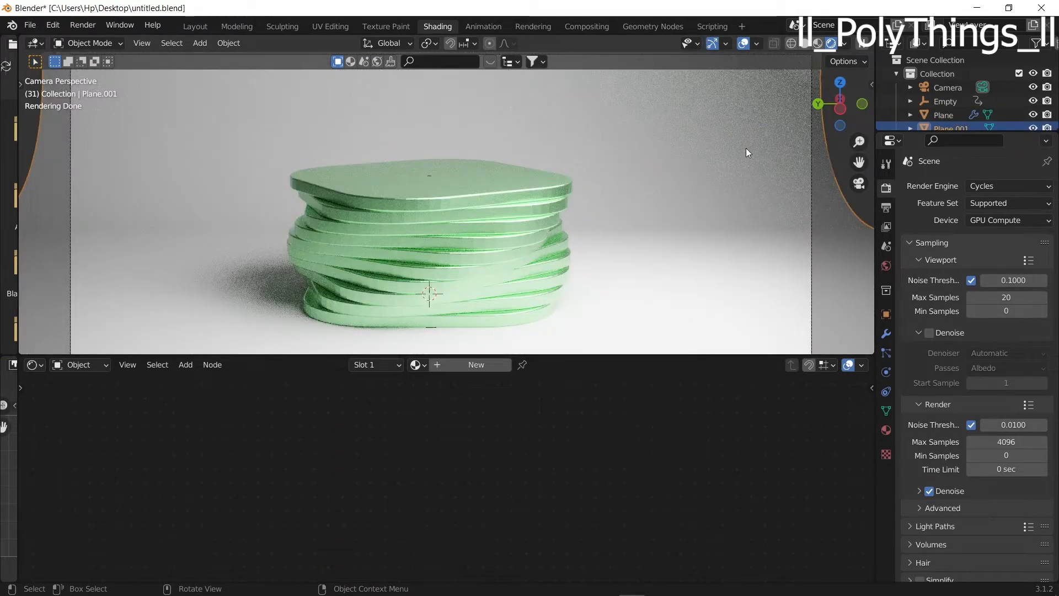
# Create a new material for the curved backdrop and set its base color to hex 606A8C
pyautogui.click(441, 362)
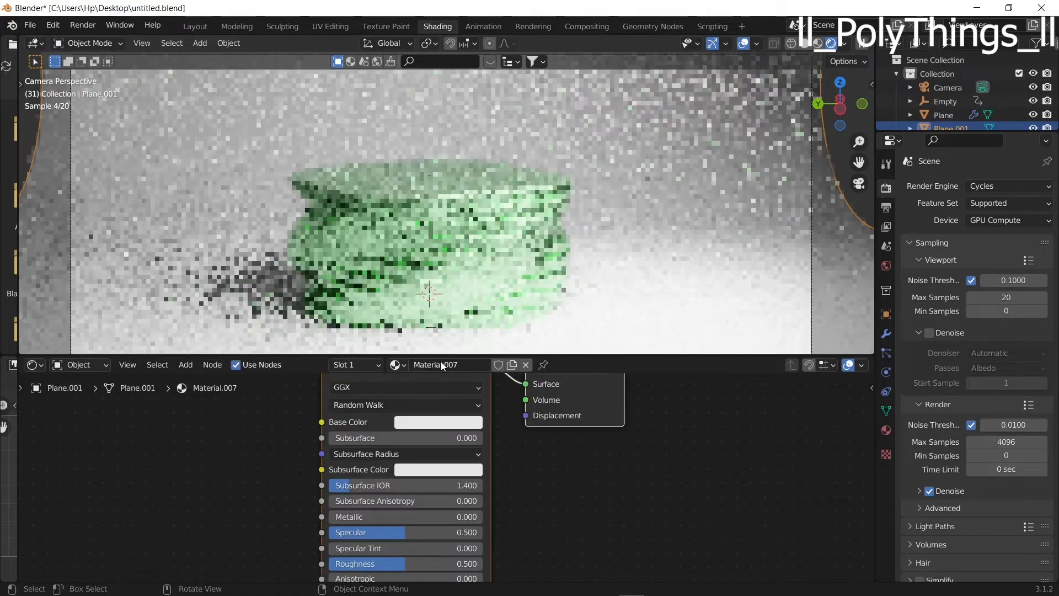
pyautogui.click(431, 421)
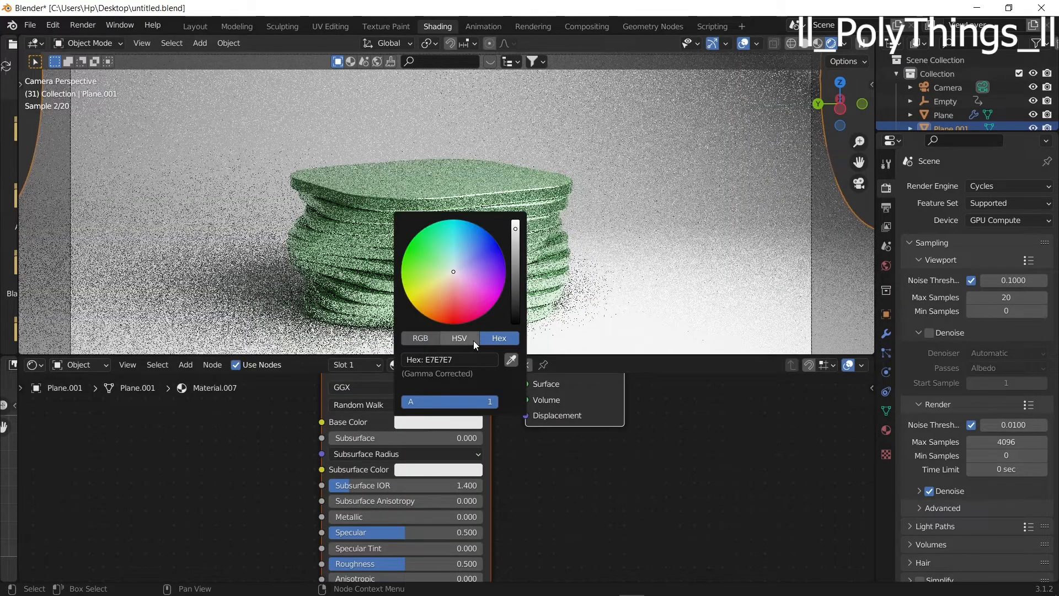
pyautogui.click(460, 359)
pyautogui.press('BackSpace')
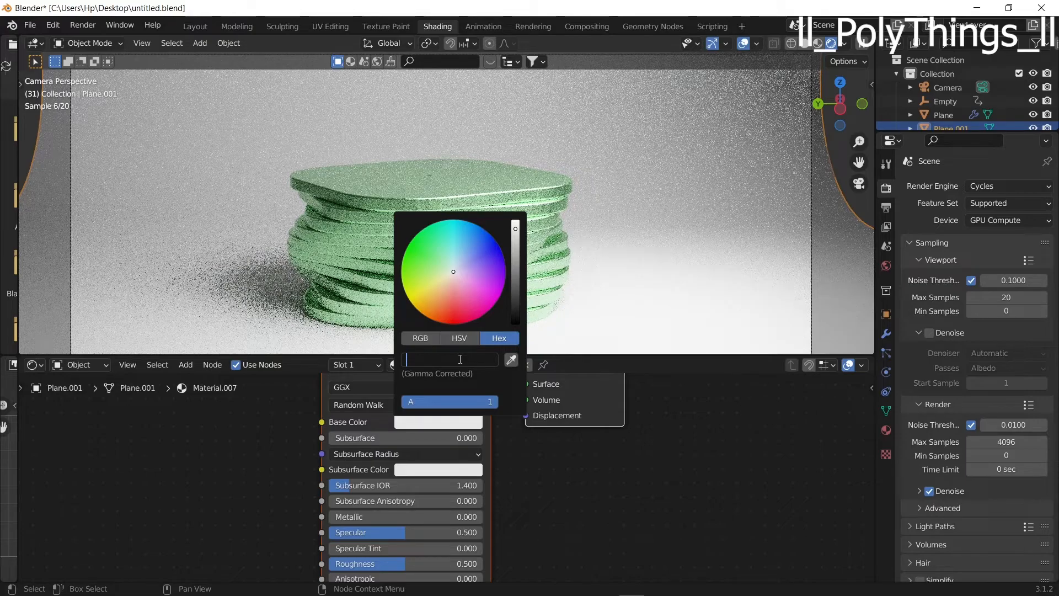
pyautogui.write('606A8C')
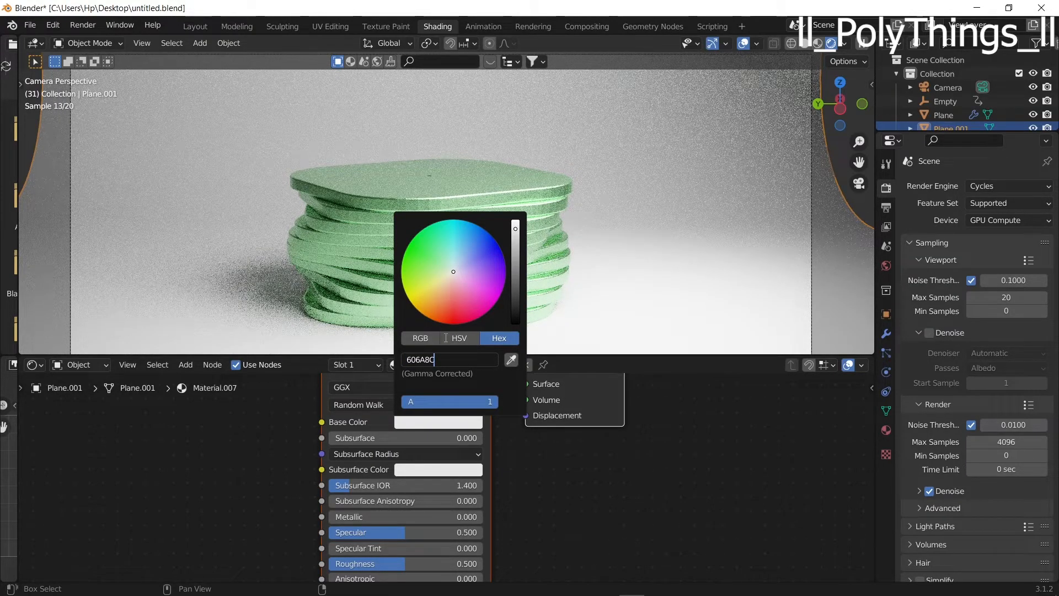
pyautogui.moveTo(447, 359); pyautogui.dragTo(405, 359)
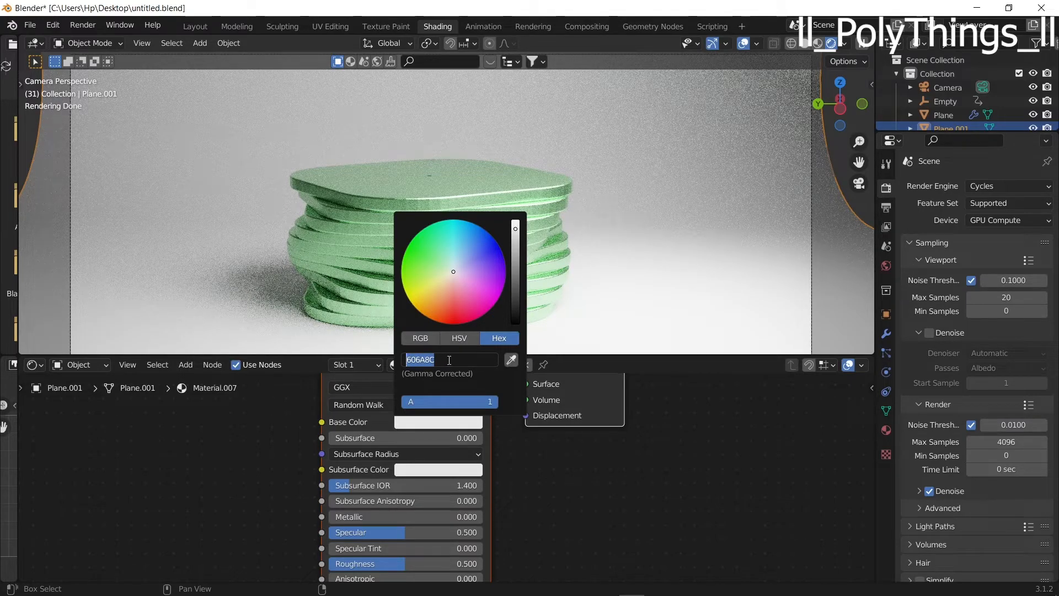
pyautogui.press('Return')
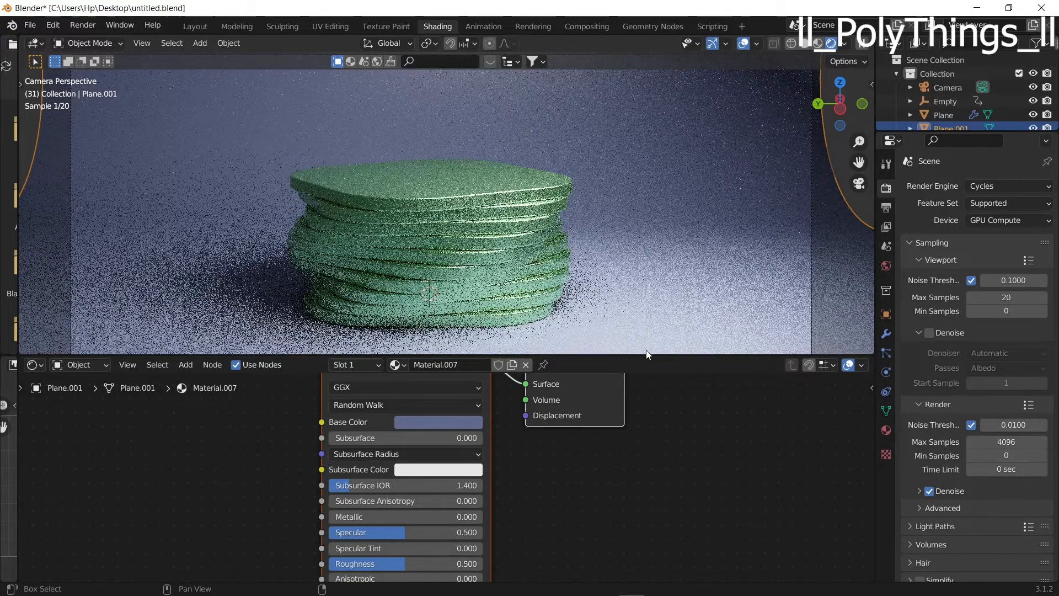
pyautogui.scroll(-4, 609, 256)
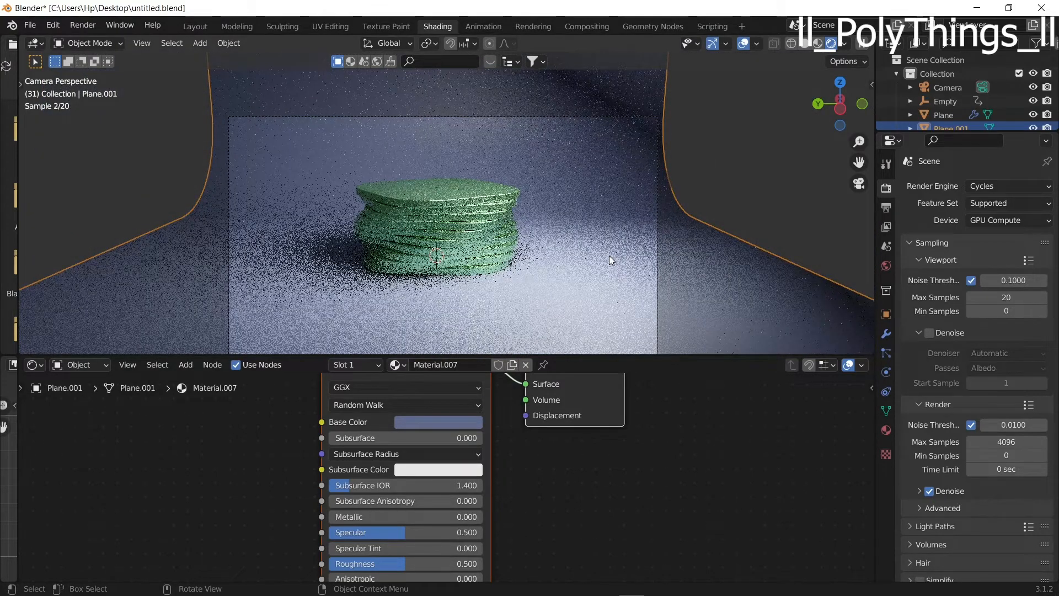
pyautogui.scroll(2, 609, 256)
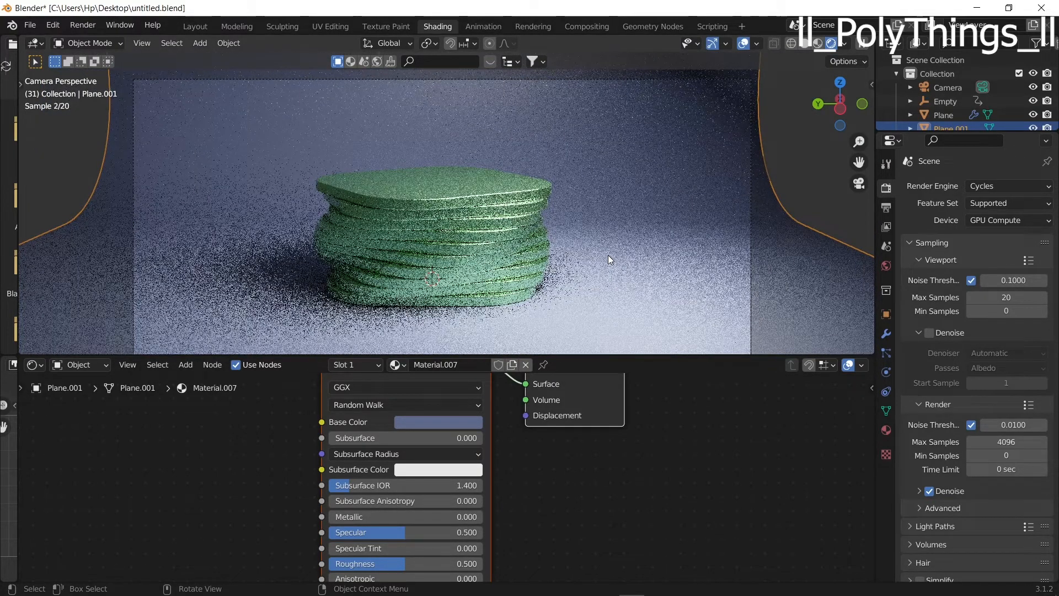
# Set the world background strength to 0
pyautogui.click(885, 208)
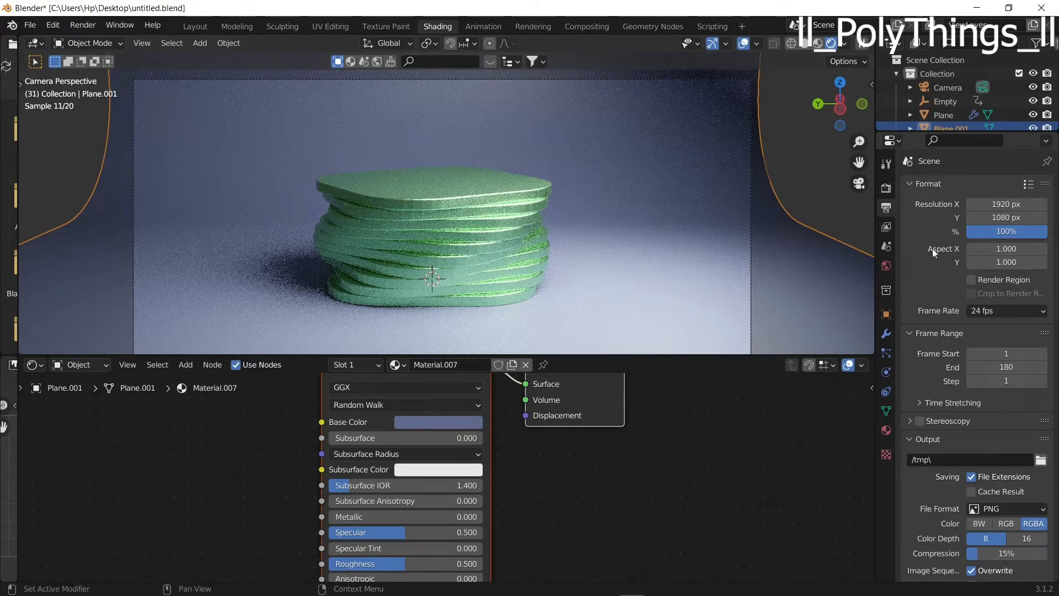
pyautogui.scroll(-2, 1014, 431)
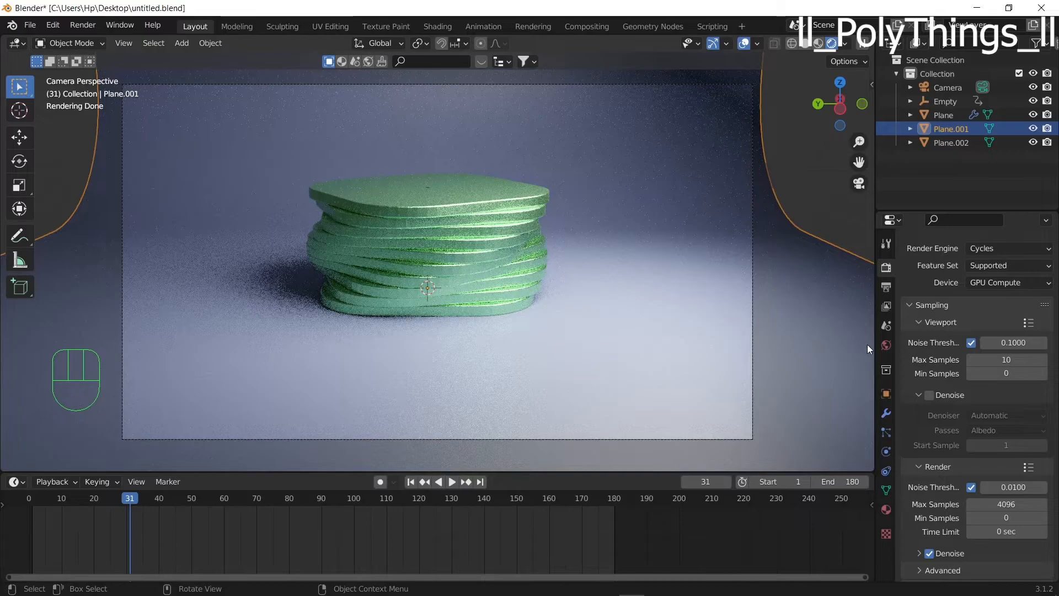
pyautogui.click(886, 346)
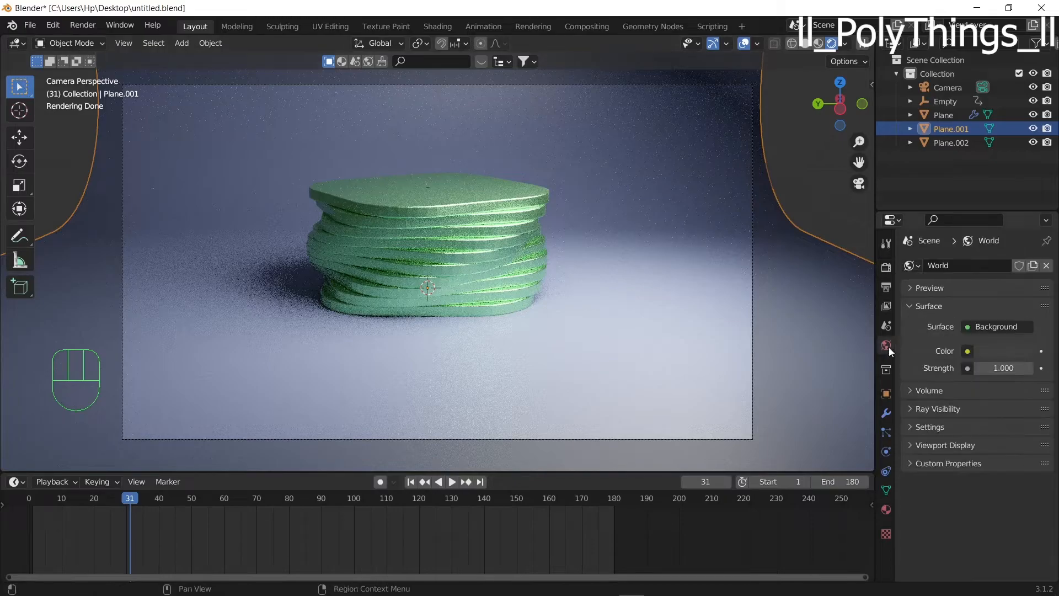
pyautogui.click(991, 369)
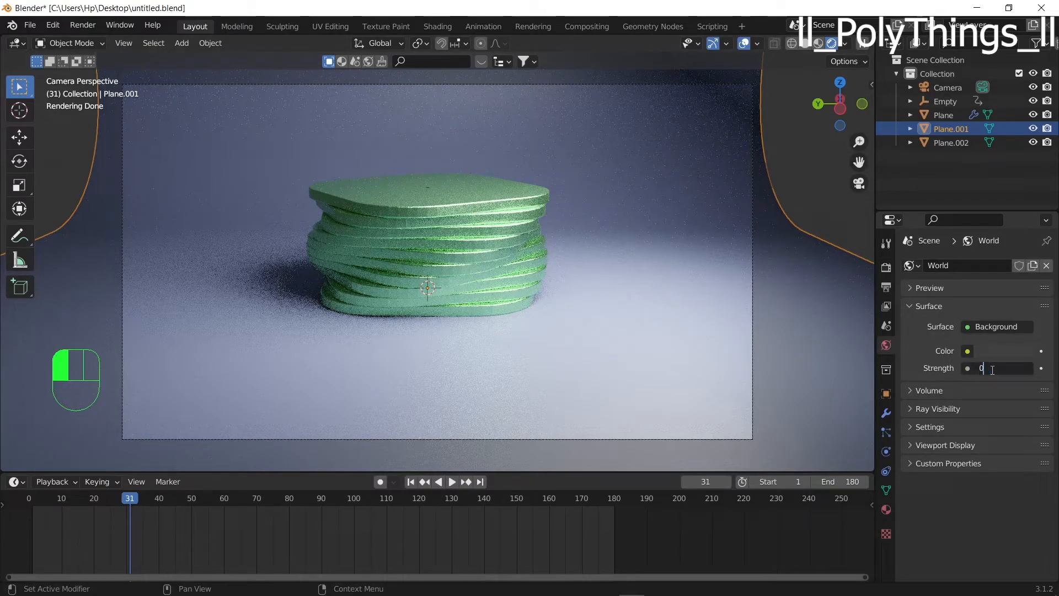
pyautogui.press('Return')
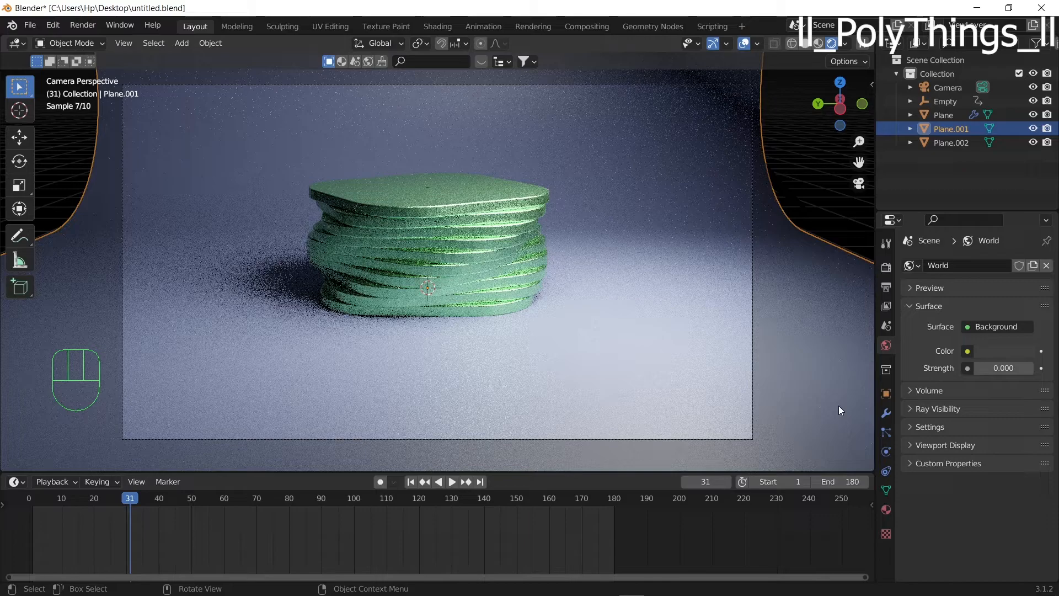
# Set the render output path to the Desktop with the file name "satifying object"
pyautogui.click(884, 288)
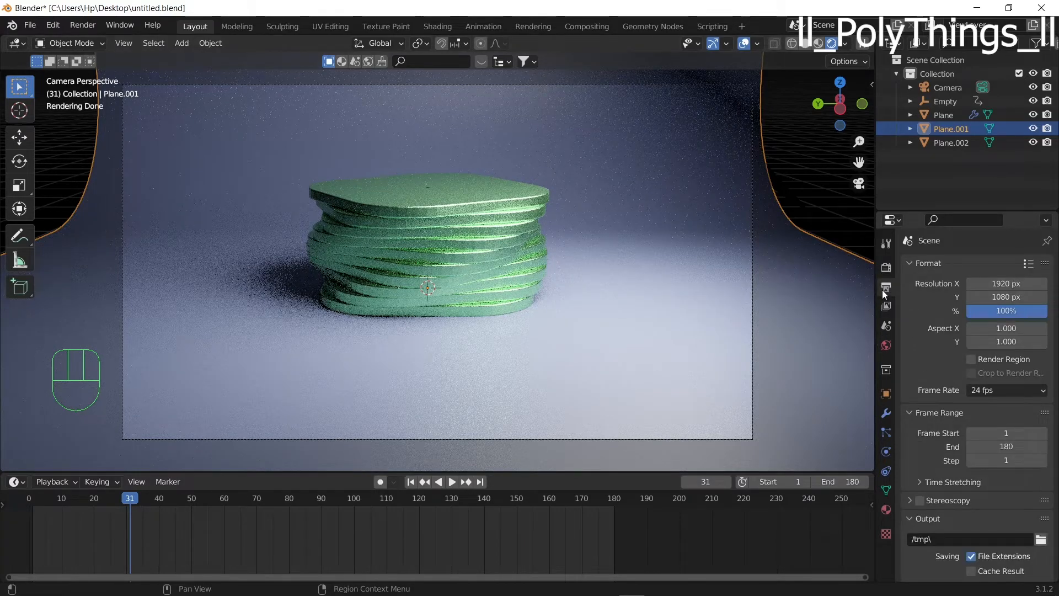
pyautogui.click(1041, 540)
pyautogui.click(211, 249)
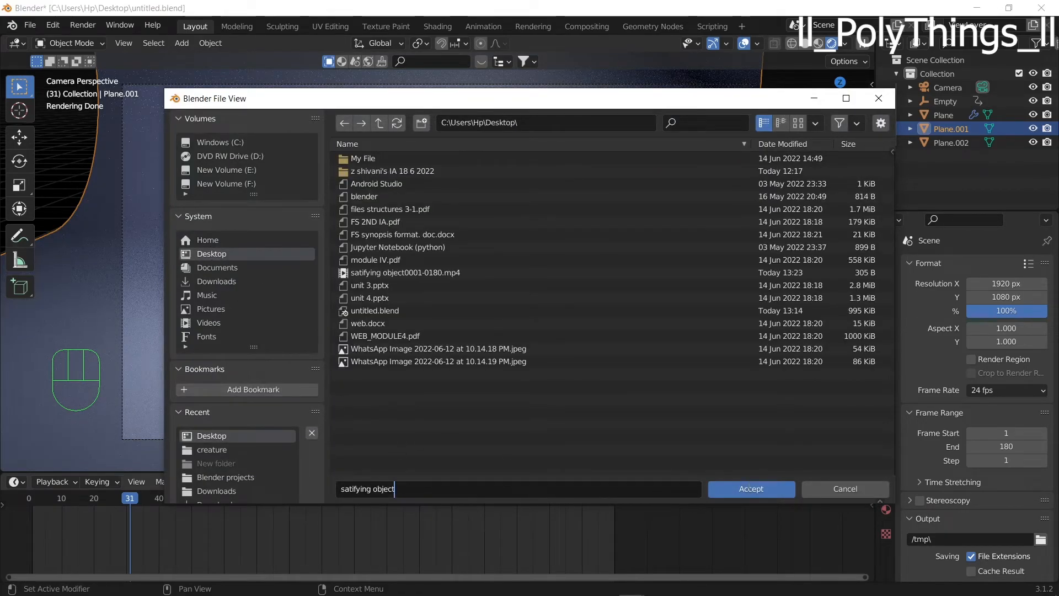
pyautogui.click(748, 488)
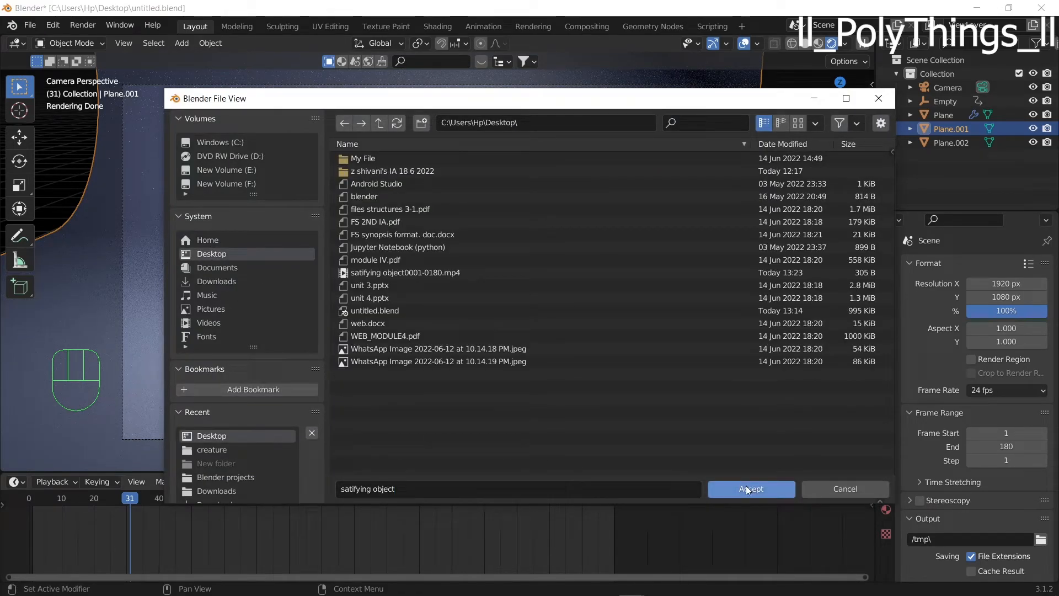
pyautogui.click(748, 489)
# Set the output file format to FFmpeg Video and choose a different encoding container
pyautogui.scroll(-3, 977, 484)
pyautogui.moveTo(993, 527); pyautogui.dragTo(997, 450)
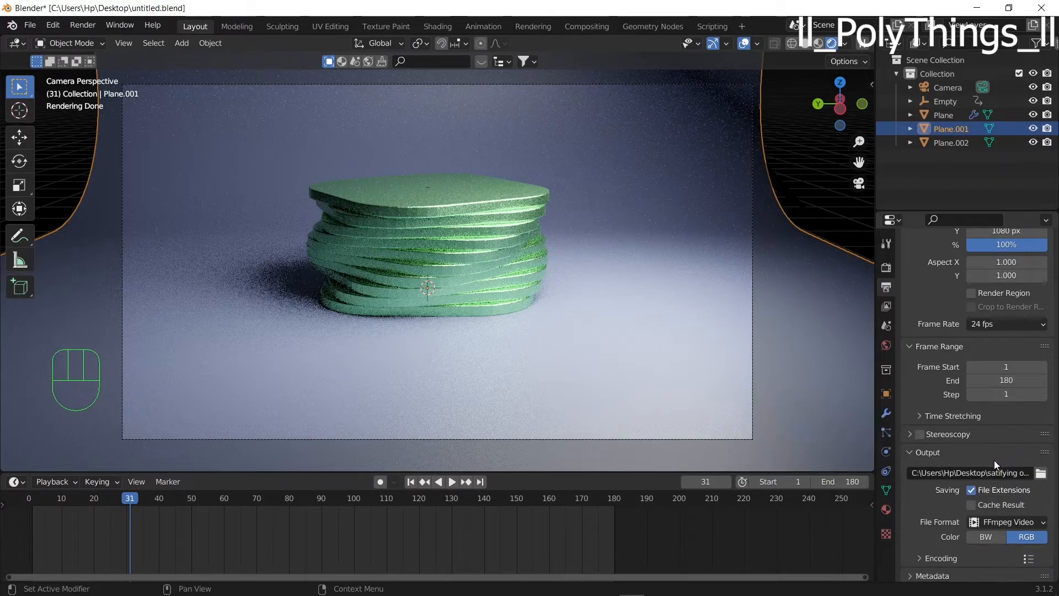
pyautogui.scroll(-1, 957, 504)
pyautogui.click(919, 535)
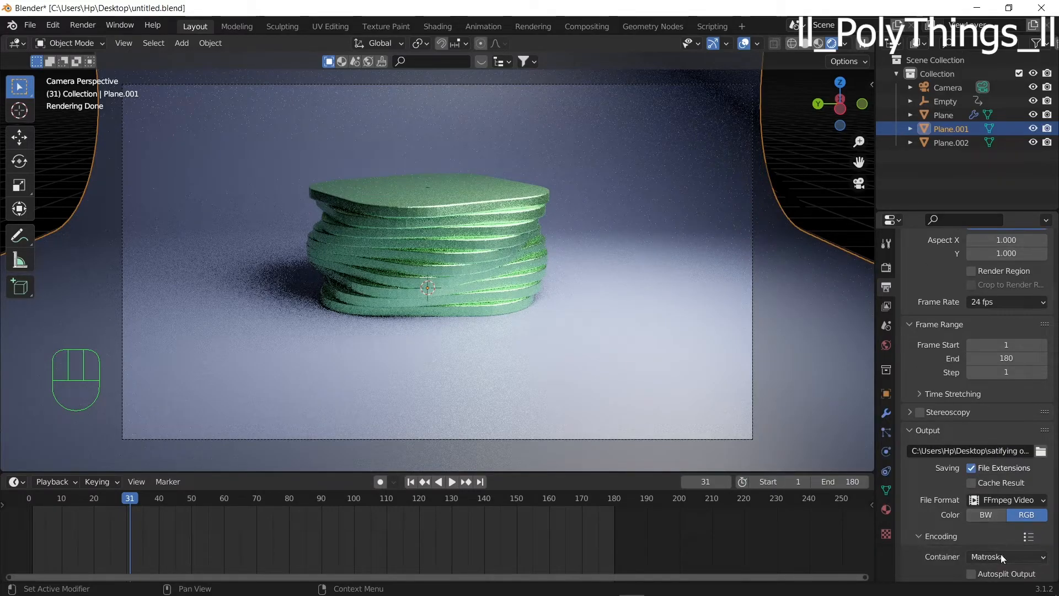
pyautogui.click(1001, 554)
pyautogui.click(994, 514)
pyautogui.scroll(4, 971, 447)
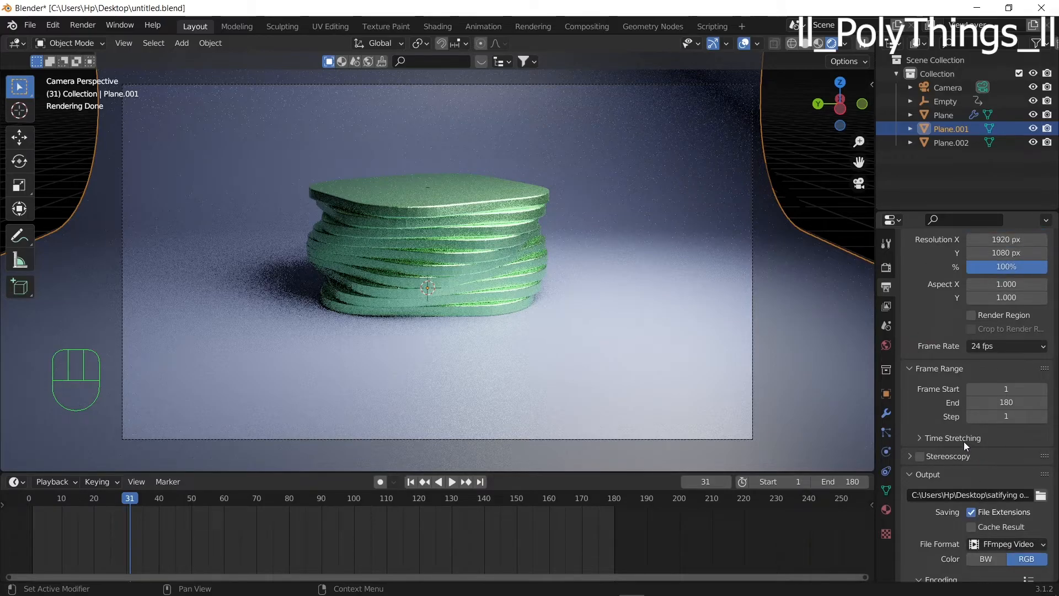
# Render the full animation of the twisting slab stack
pyautogui.click(80, 31)
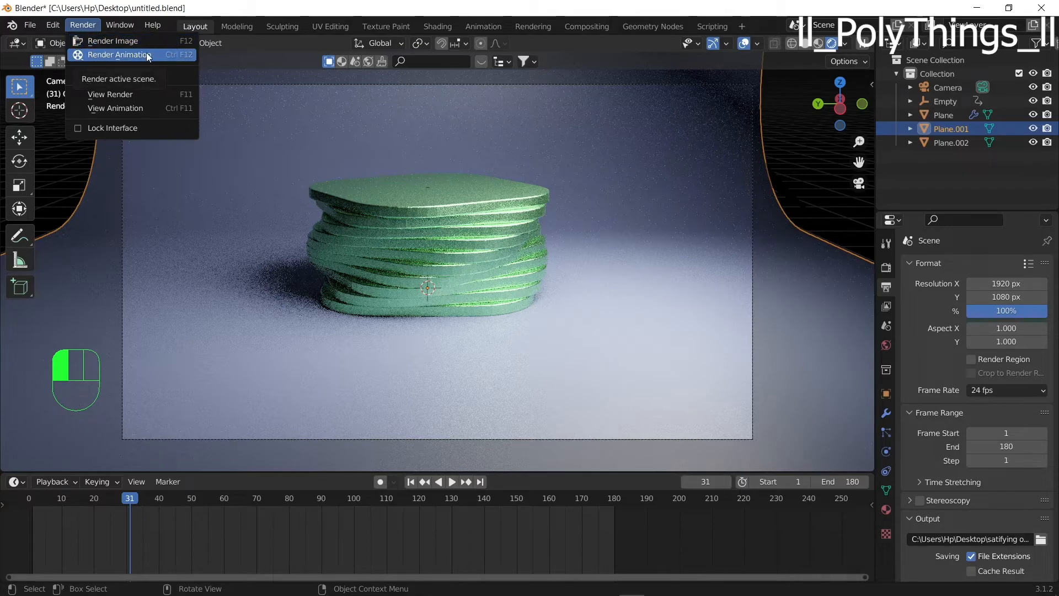
pyautogui.click(148, 55)
pyautogui.click(83, 25)
pyautogui.click(106, 51)
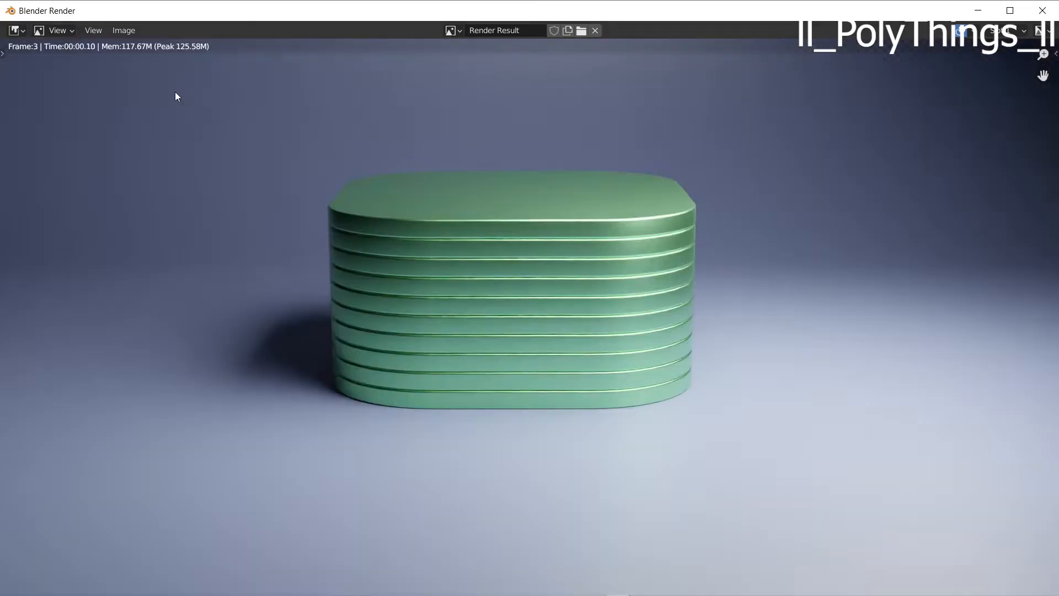